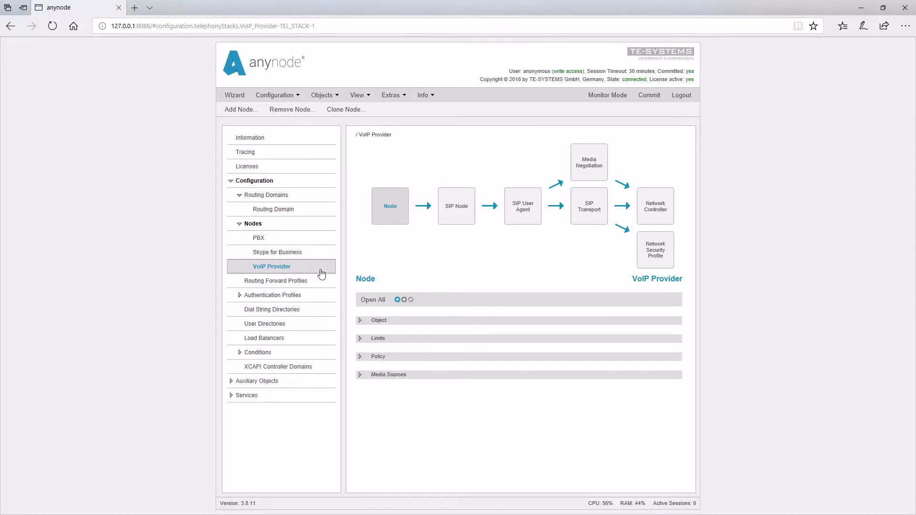
Step: On the VoIP Provider's SIP Node, add an incoming dial string manipulation of type Prefix and Suffix Manipulation
{"action": "left_click", "coordinate": [465, 219]}
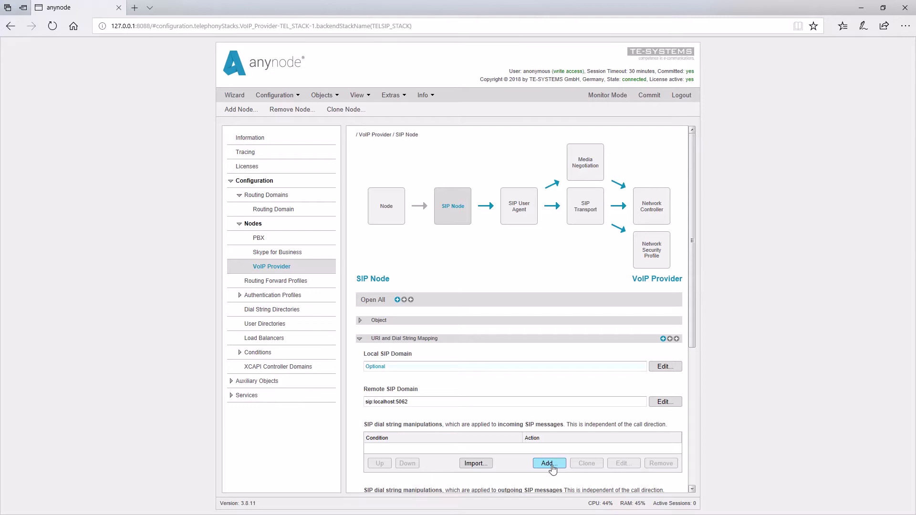
{"action": "left_click", "coordinate": [552, 469]}
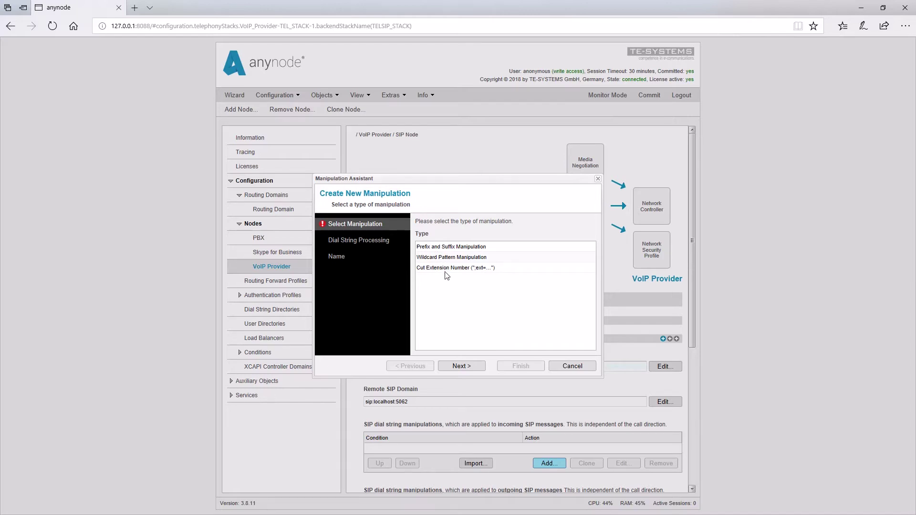
{"action": "left_click", "coordinate": [440, 249]}
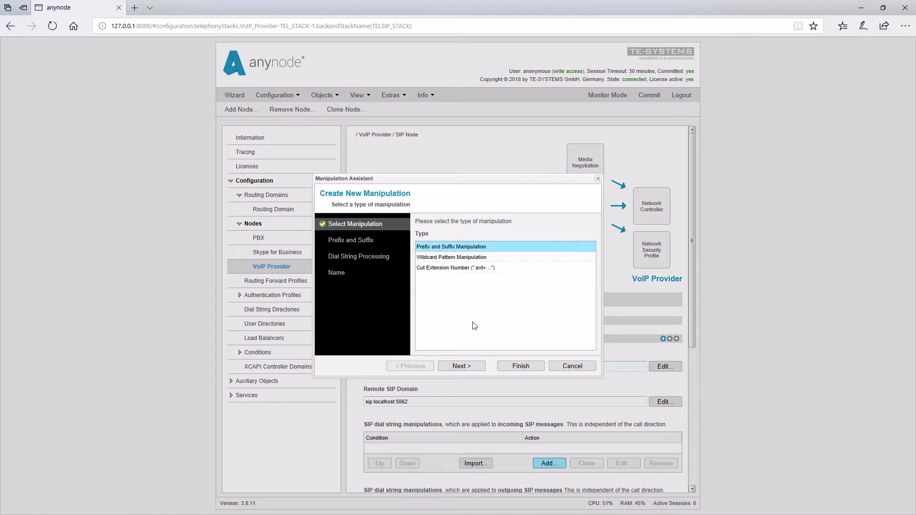
{"action": "left_click", "coordinate": [471, 371]}
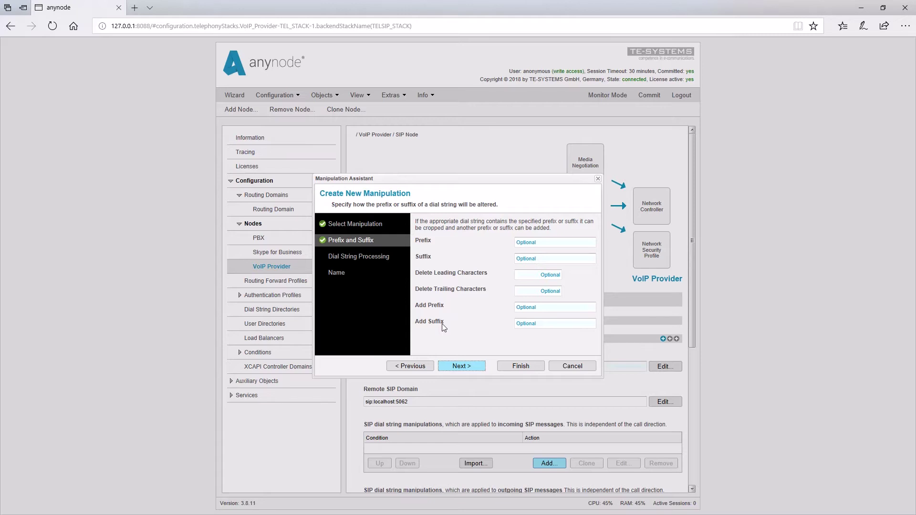
Step: Go back and switch the manipulation type to Wildcard Pattern Manipulation, ready to enter the pattern
{"action": "left_click", "coordinate": [421, 367]}
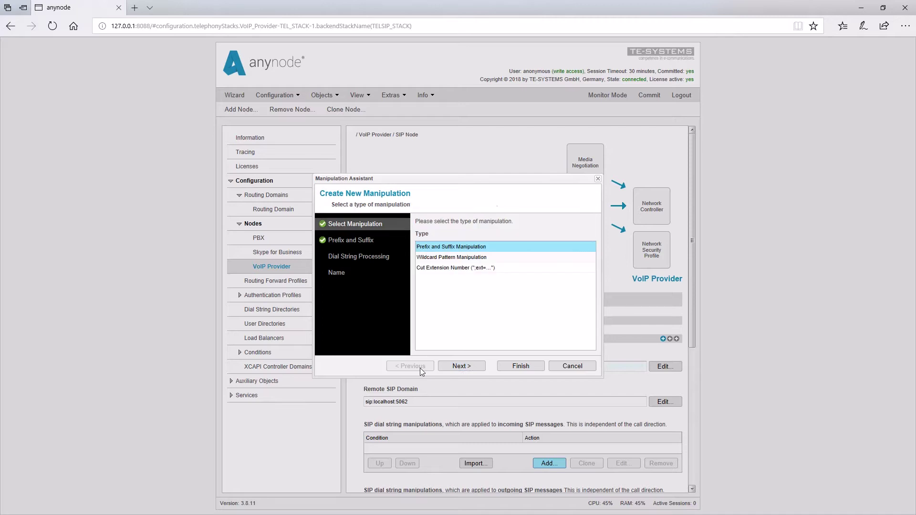
{"action": "left_click", "coordinate": [449, 259]}
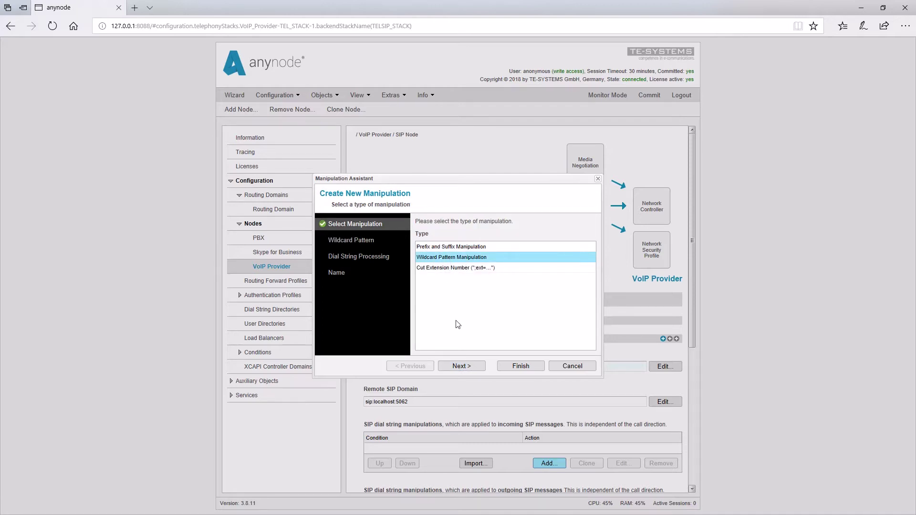
{"action": "left_click", "coordinate": [461, 368]}
{"action": "left_click", "coordinate": [522, 244]}
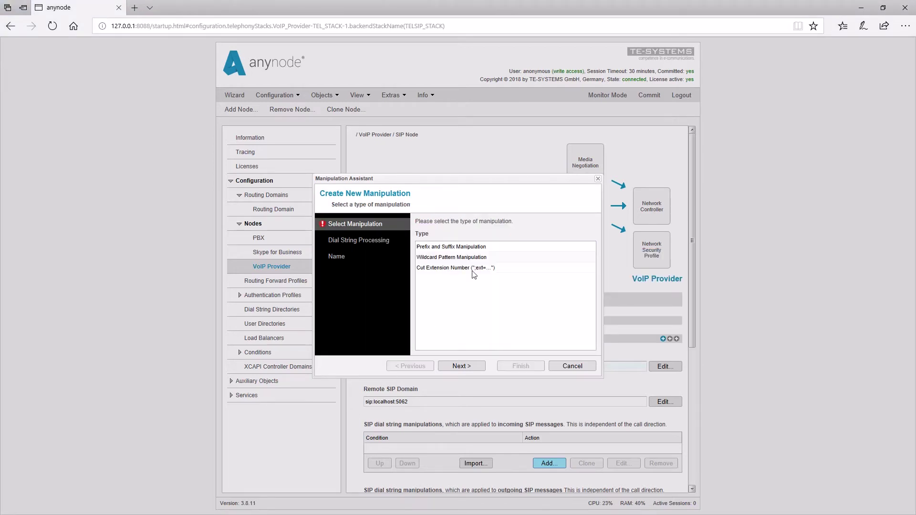
Step: Choose Cut Extension Number as the manipulation type and advance to Dial String Processing
{"action": "left_click", "coordinate": [459, 272]}
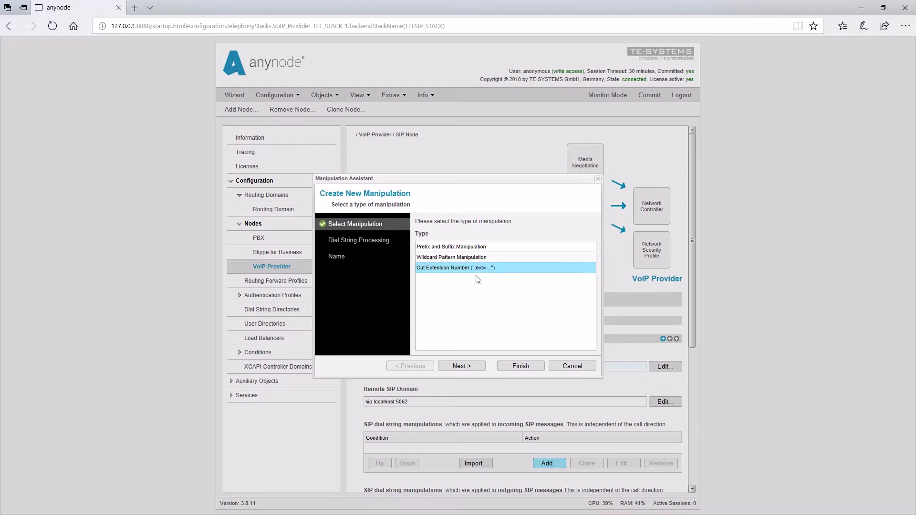
{"action": "left_click", "coordinate": [470, 368]}
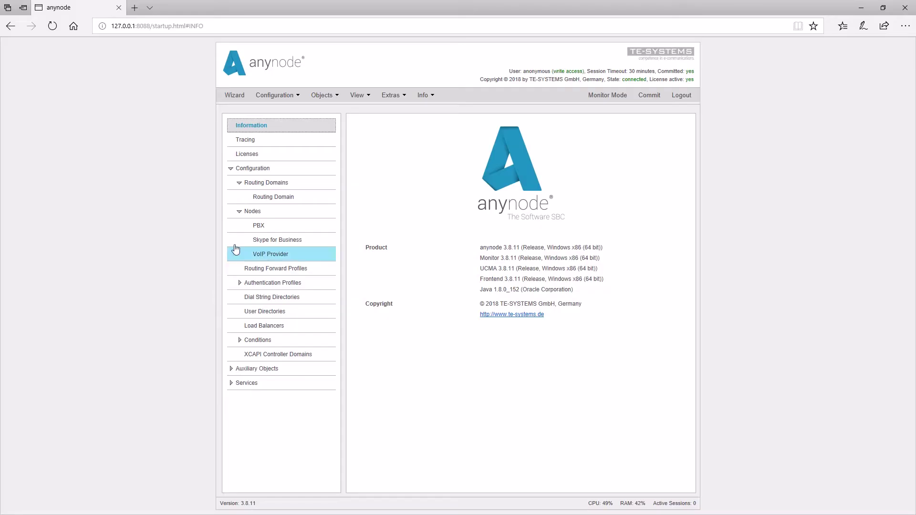
Step: Add a new route in the Routing Domain with Use unconditional routing toggled on, then left off
{"action": "left_click", "coordinate": [255, 200]}
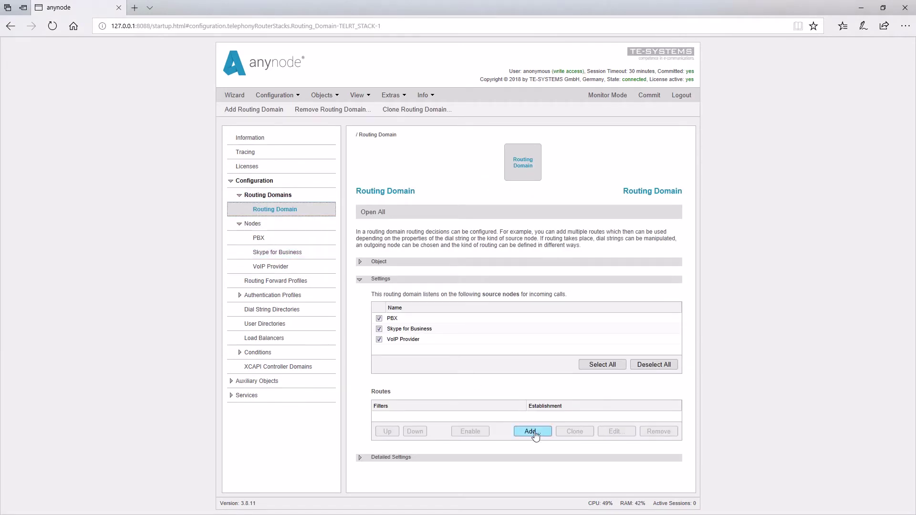
{"action": "left_click", "coordinate": [533, 431]}
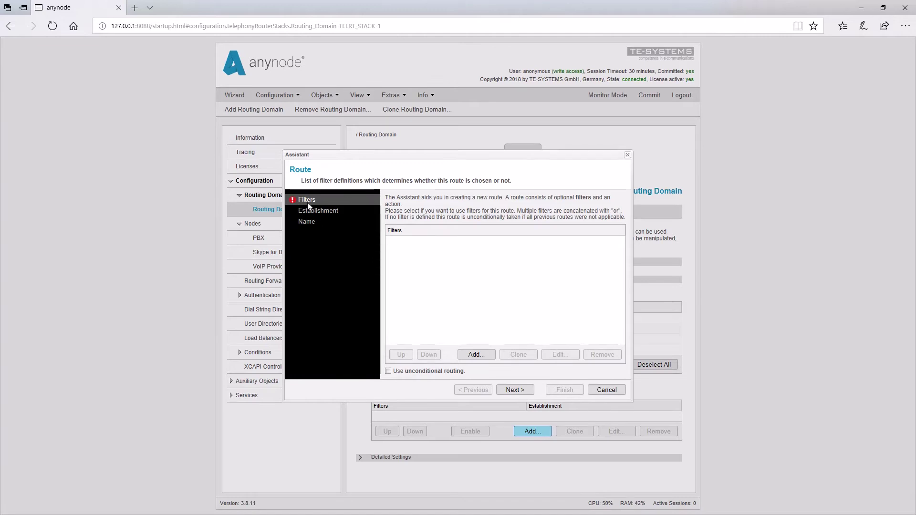
{"action": "left_click", "coordinate": [388, 371]}
{"action": "left_click", "coordinate": [389, 371]}
Step: Add a route filter, step through every stage to Condition, and view the 40%/70% CPU Load options
{"action": "left_click", "coordinate": [472, 356]}
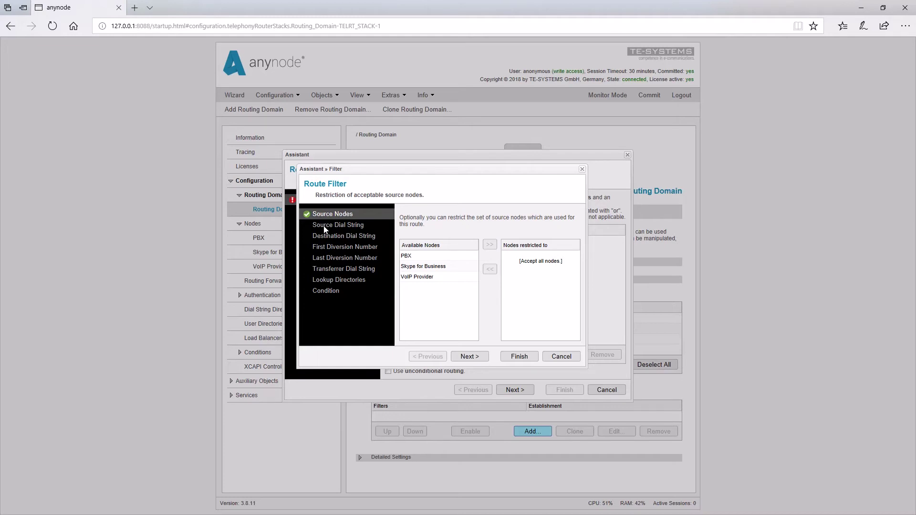
{"action": "left_click", "coordinate": [324, 225]}
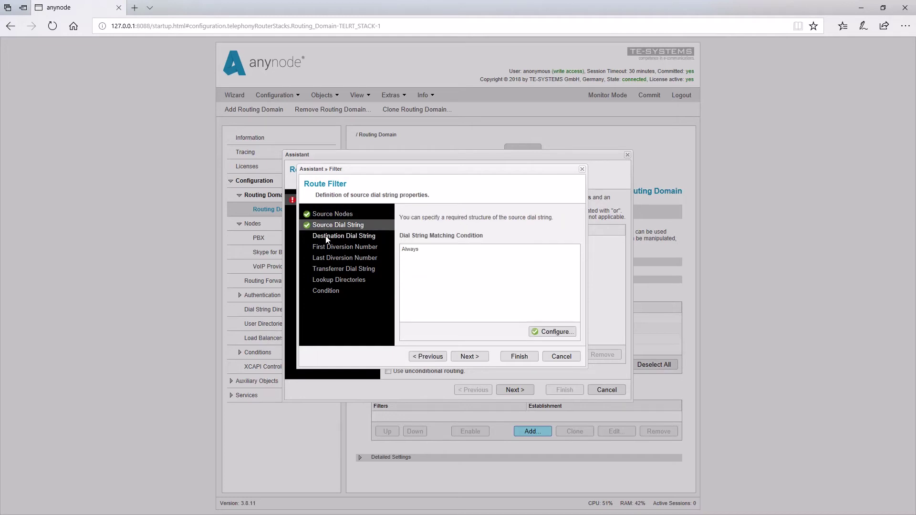
{"action": "left_click", "coordinate": [325, 236]}
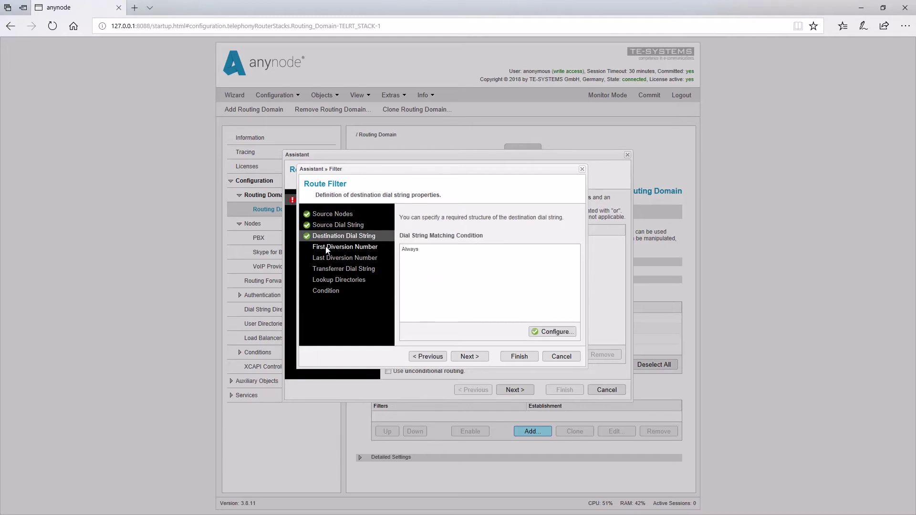
{"action": "left_click", "coordinate": [328, 248]}
{"action": "left_click", "coordinate": [334, 259]}
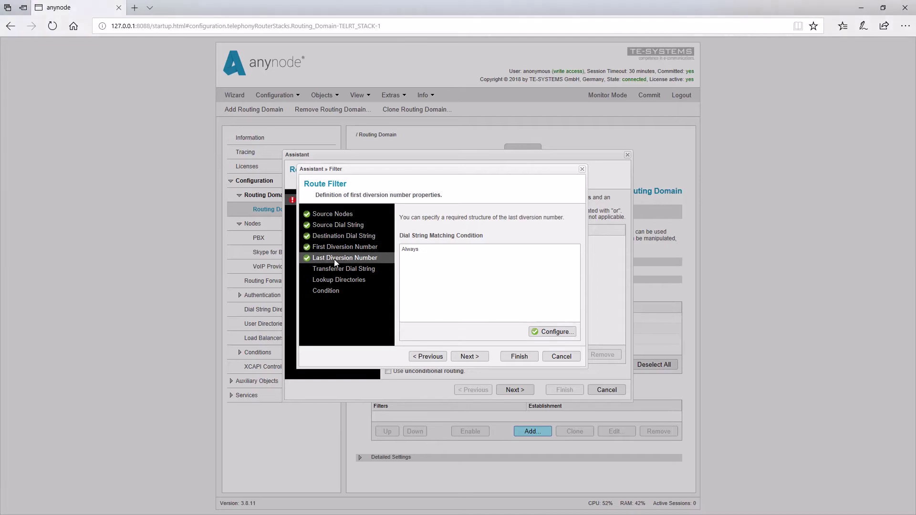
{"action": "left_click", "coordinate": [336, 270]}
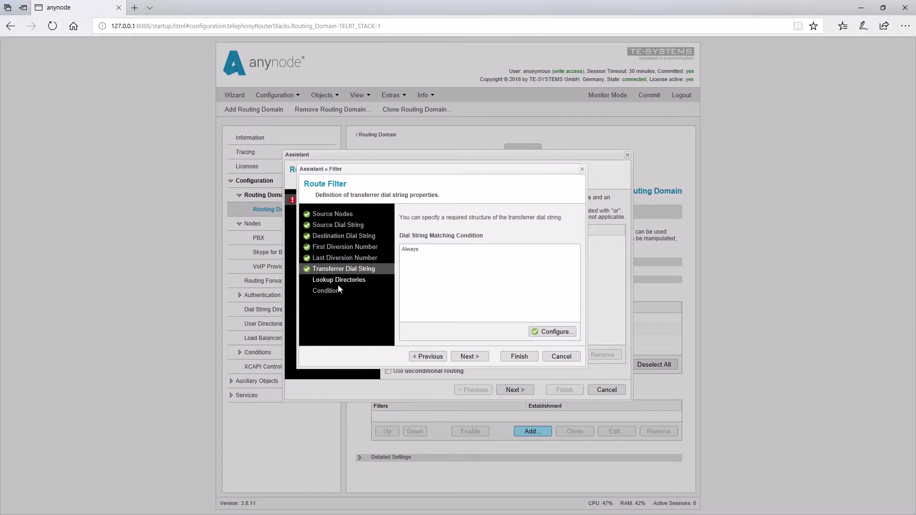
{"action": "left_click", "coordinate": [339, 281]}
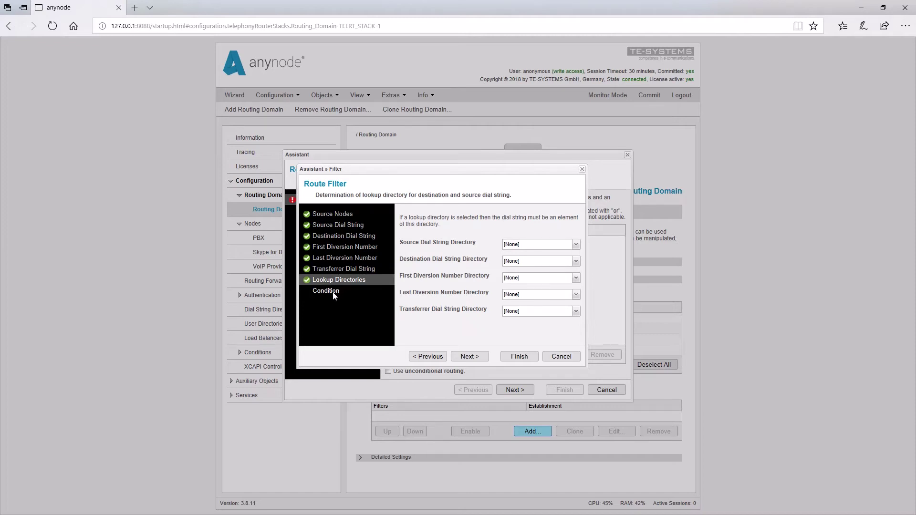
{"action": "left_click", "coordinate": [333, 292]}
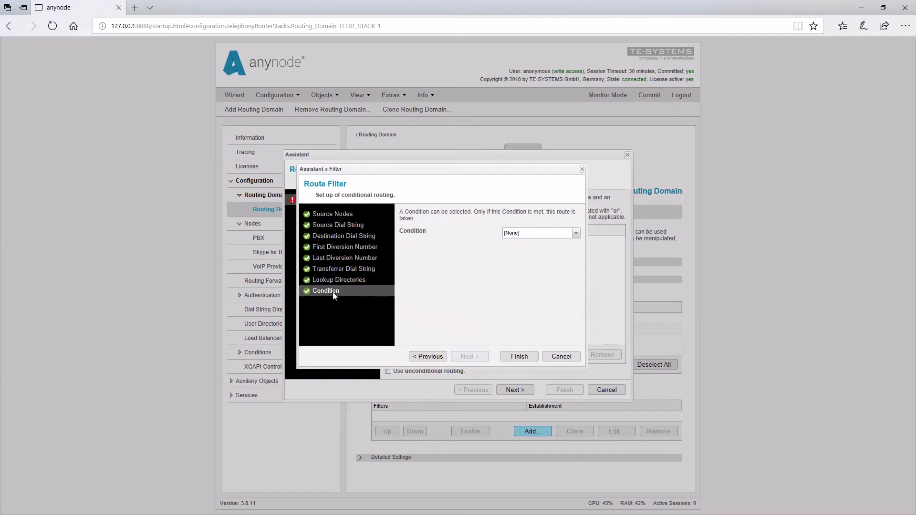
{"action": "left_click", "coordinate": [576, 233]}
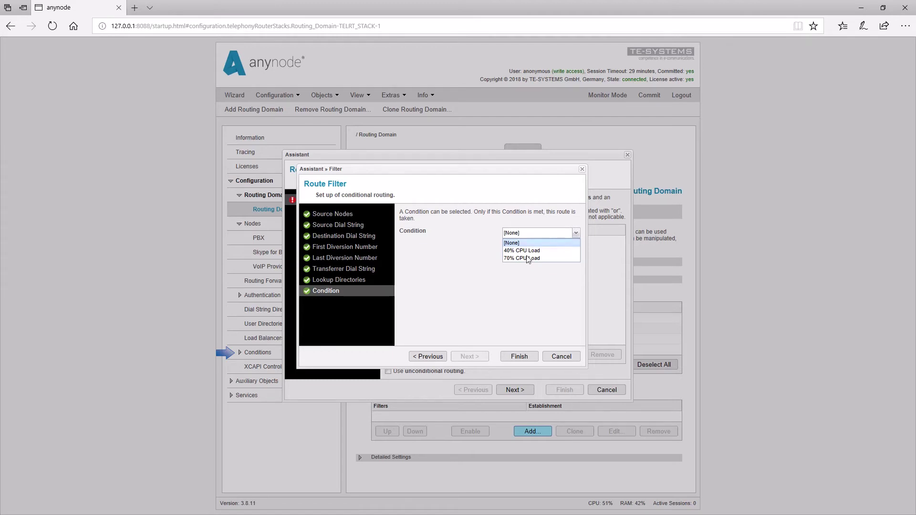
Step: Keep Condition at [None] and restrict the filter's source nodes to PBX and VoIP Provider
{"action": "left_click", "coordinate": [331, 216]}
{"action": "left_click", "coordinate": [332, 214]}
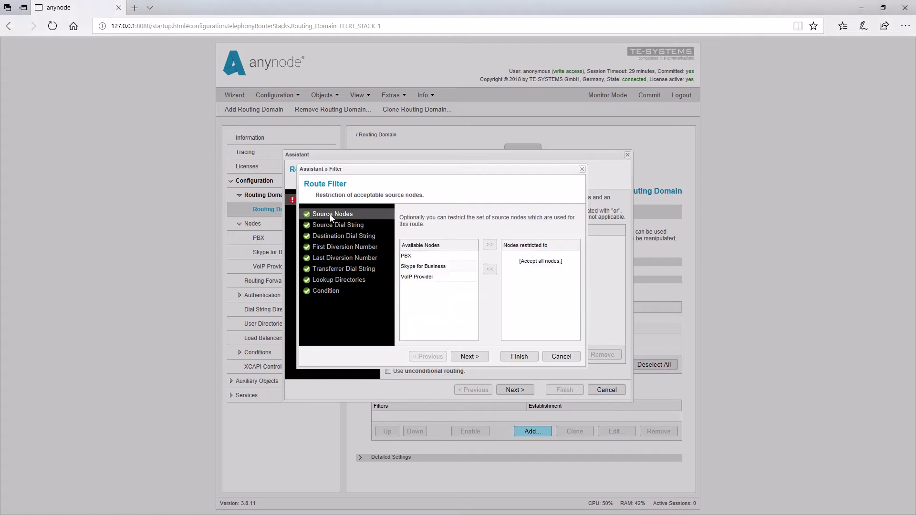
{"action": "left_click", "coordinate": [407, 256]}
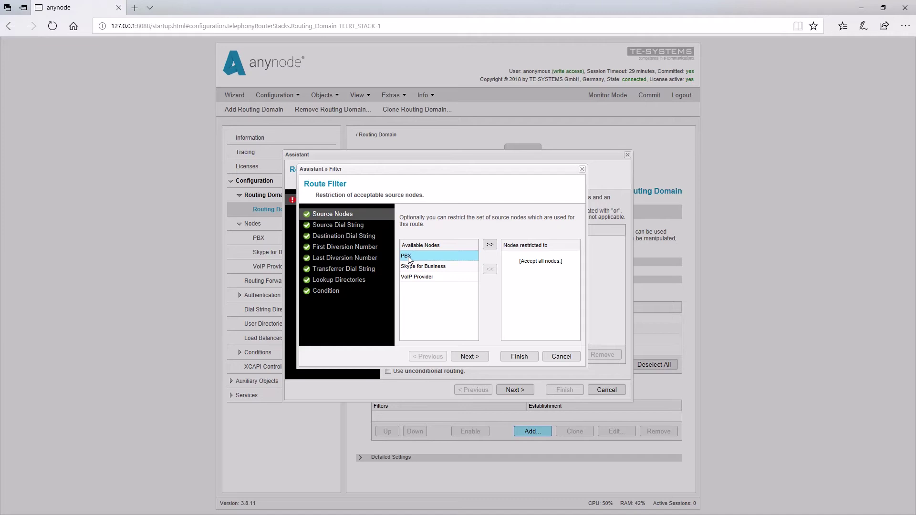
{"action": "left_click", "coordinate": [489, 245]}
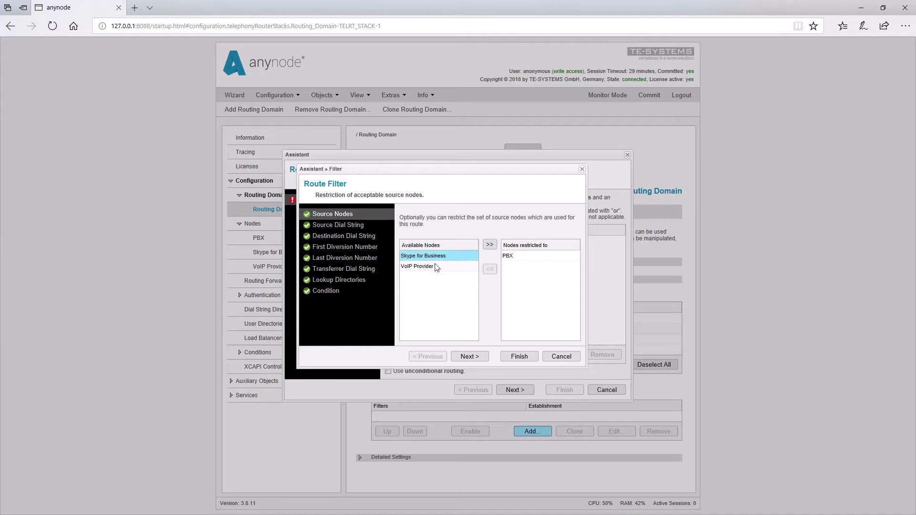
{"action": "left_click", "coordinate": [421, 266]}
{"action": "left_click", "coordinate": [489, 245]}
{"action": "left_click", "coordinate": [355, 226]}
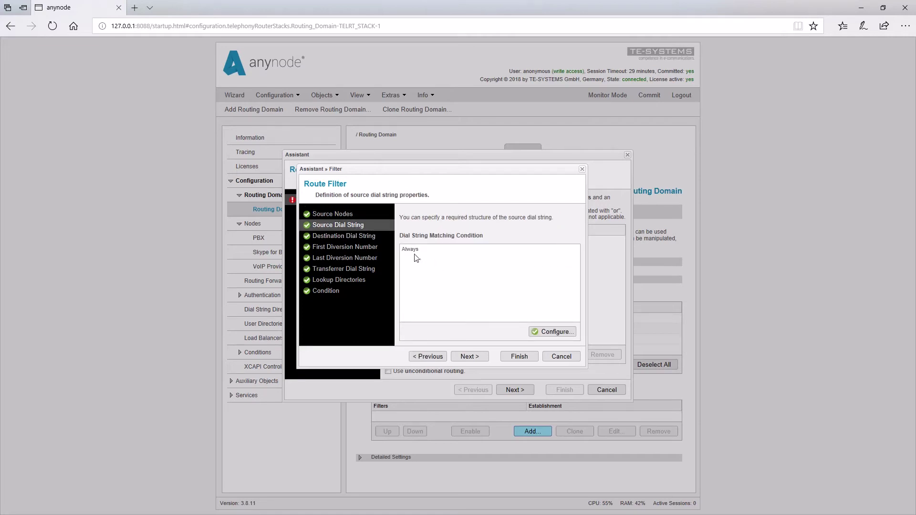
Step: Try the source dial string match types up to Match Extension Range, then close the filter dialogs
{"action": "left_click", "coordinate": [549, 332]}
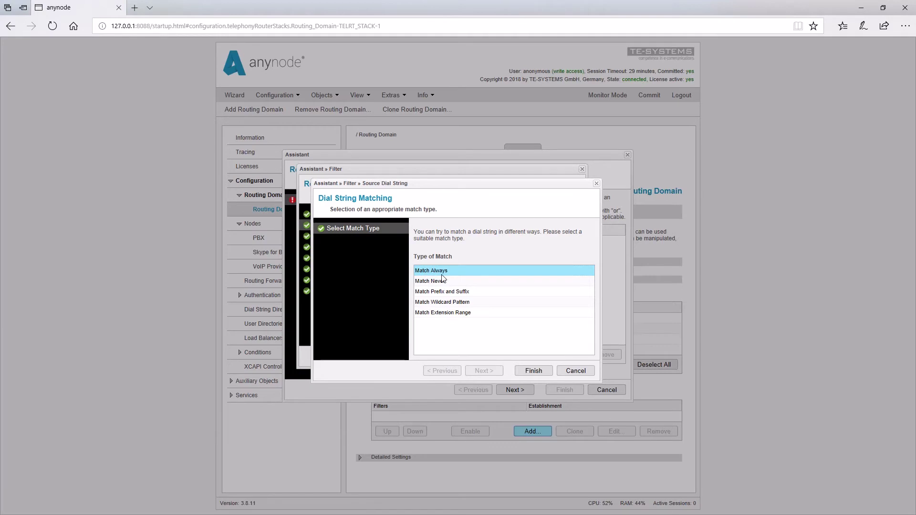
{"action": "left_click", "coordinate": [439, 282]}
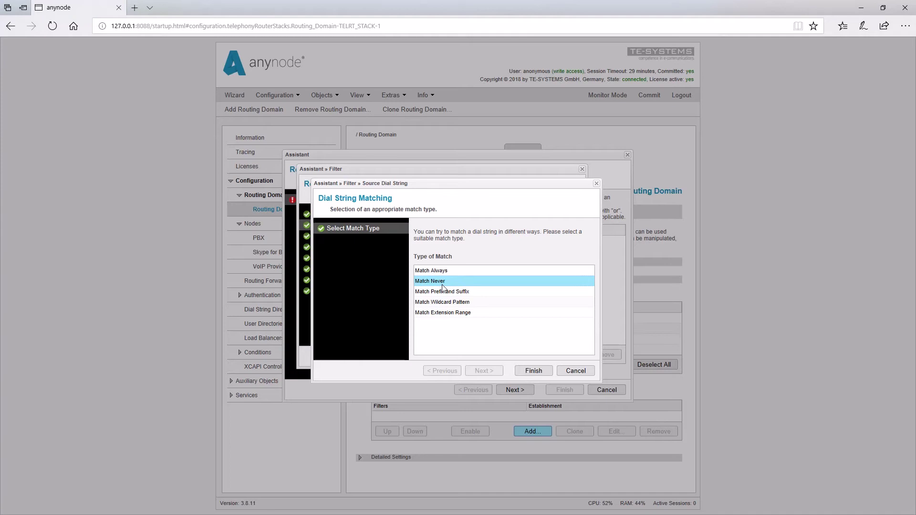
{"action": "left_click", "coordinate": [427, 293]}
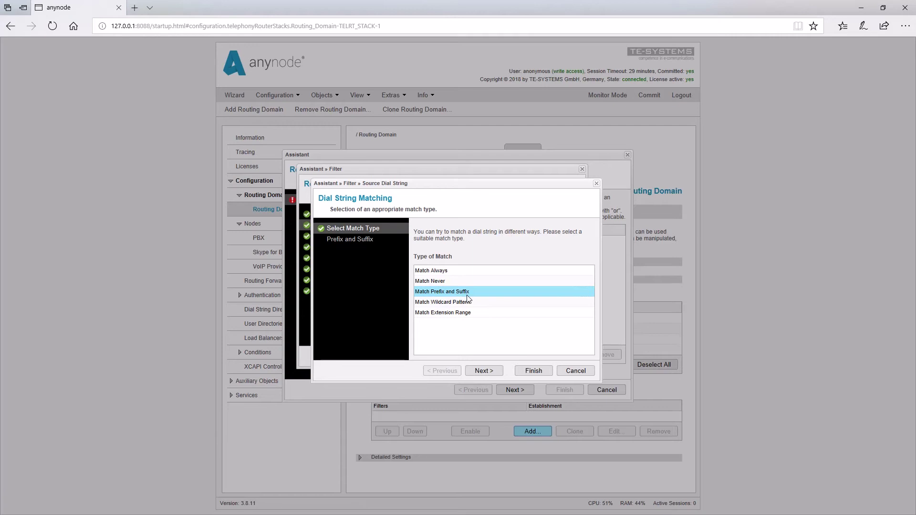
{"action": "left_click", "coordinate": [444, 304]}
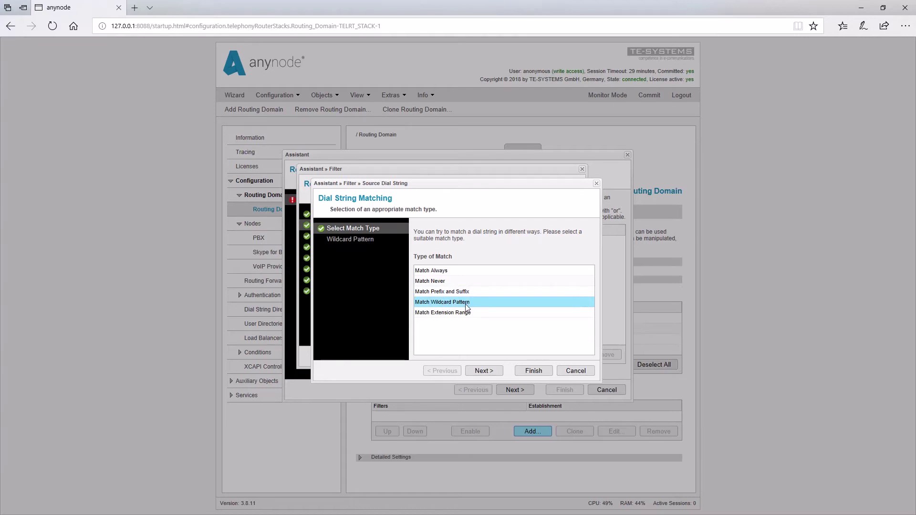
{"action": "left_click", "coordinate": [453, 314]}
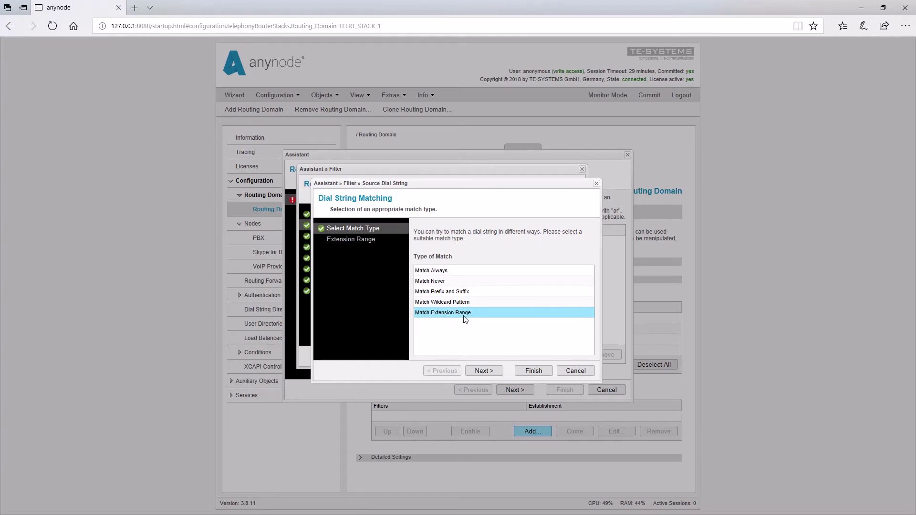
{"action": "key", "text": "Escape"}
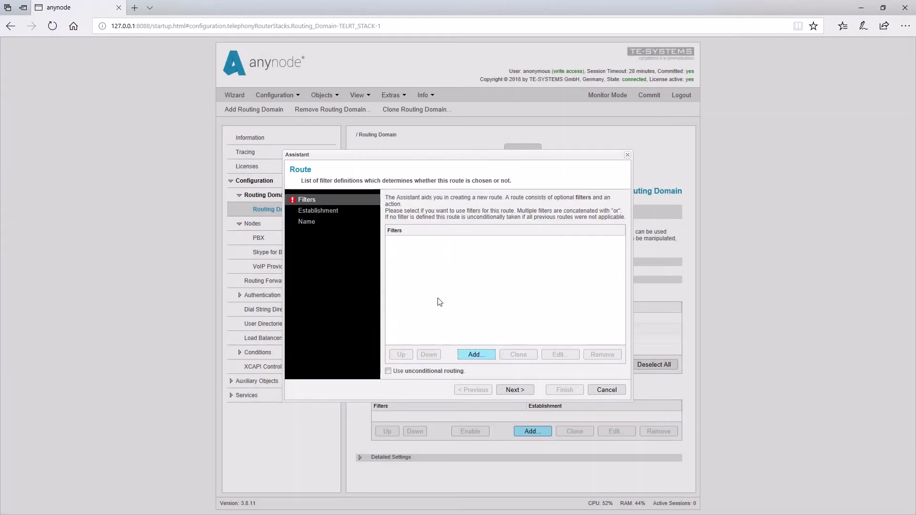
Step: Preview the Reject, Parallel, Redirect and Ignore route actions, then return to Route Call
{"action": "left_click", "coordinate": [319, 211]}
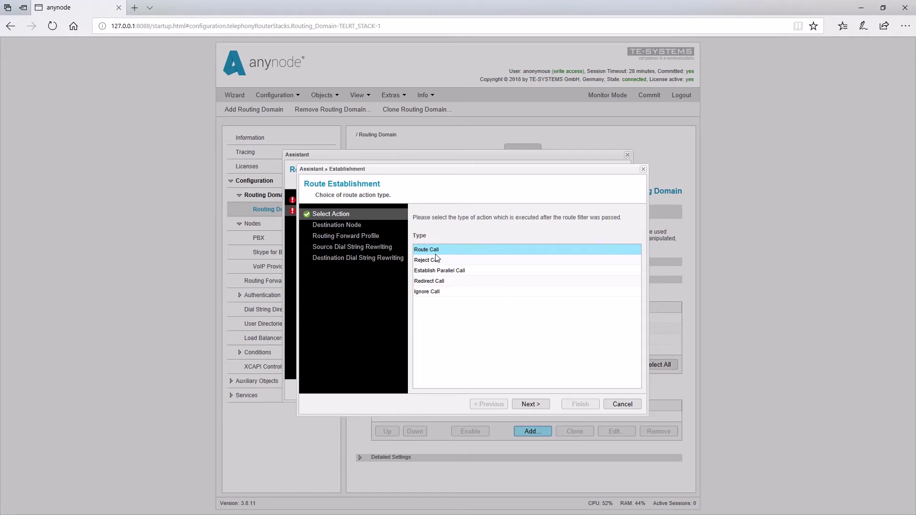
{"action": "left_click", "coordinate": [424, 262]}
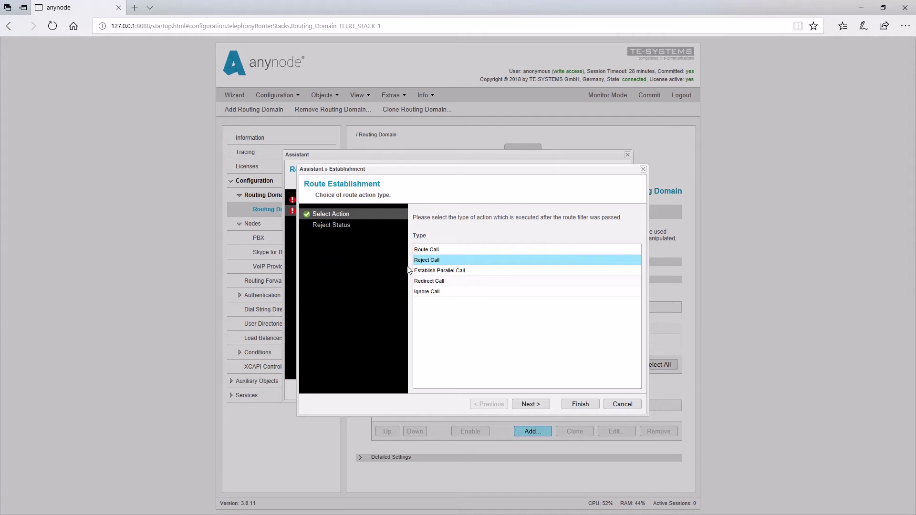
{"action": "left_click", "coordinate": [419, 272]}
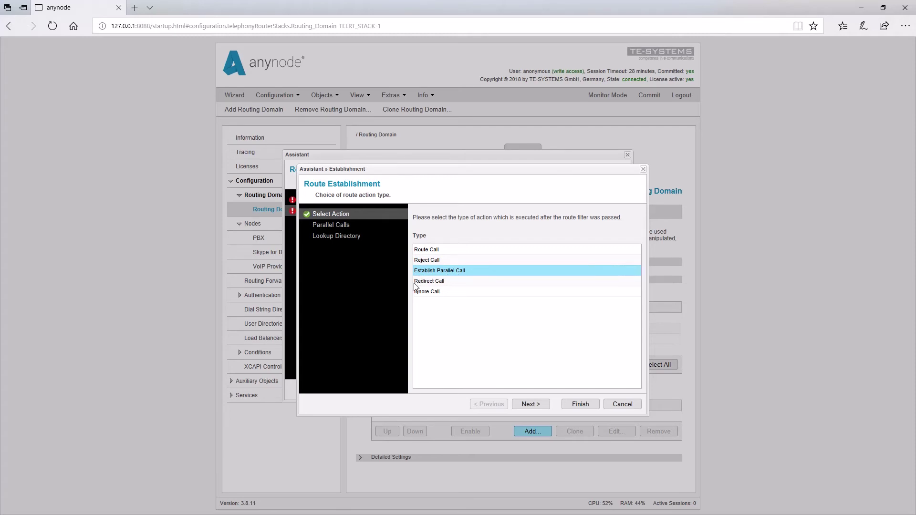
{"action": "left_click", "coordinate": [432, 285]}
{"action": "left_click", "coordinate": [427, 292]}
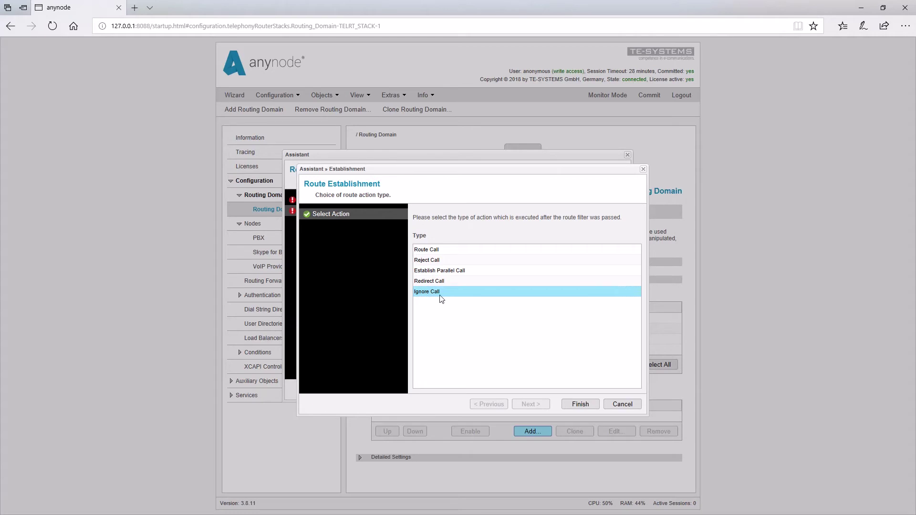
{"action": "left_click", "coordinate": [425, 252]}
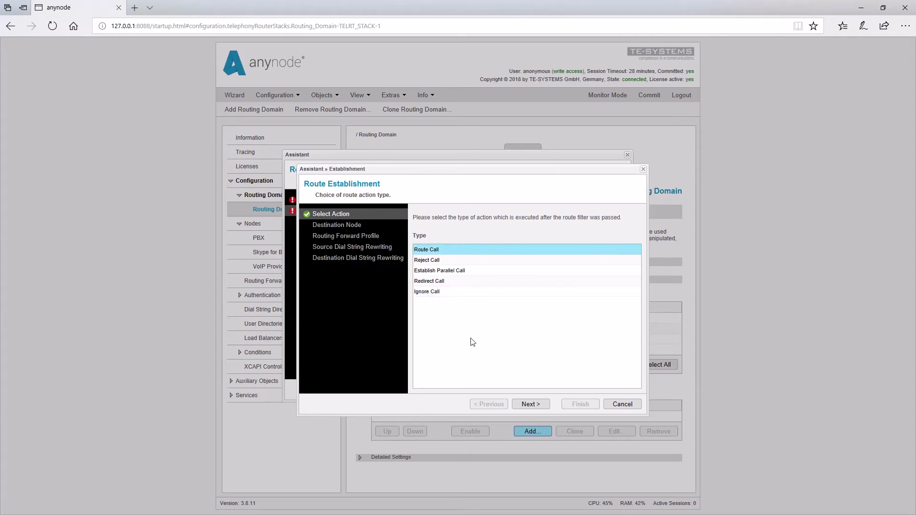
Step: Send the routed call to the Skype for Business node, skipping past the forward profile step
{"action": "left_click", "coordinate": [530, 404]}
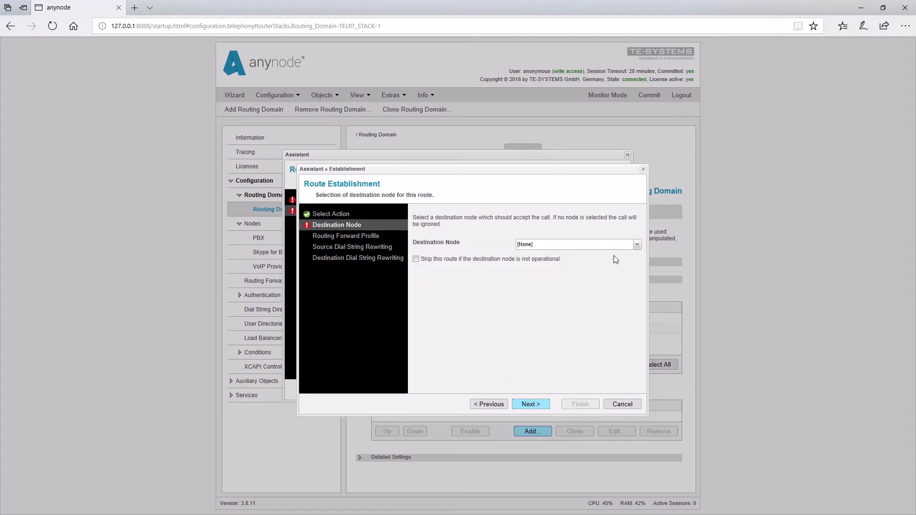
{"action": "left_click", "coordinate": [636, 245]}
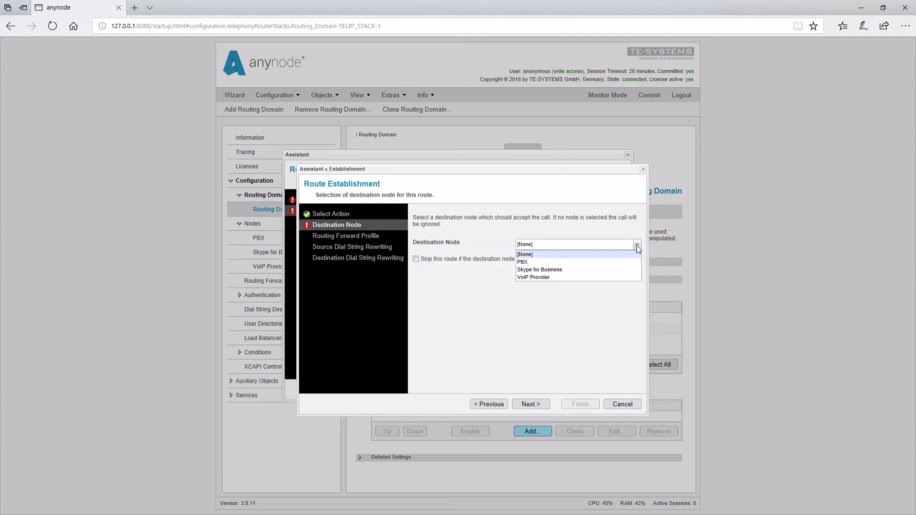
{"action": "left_click", "coordinate": [615, 271]}
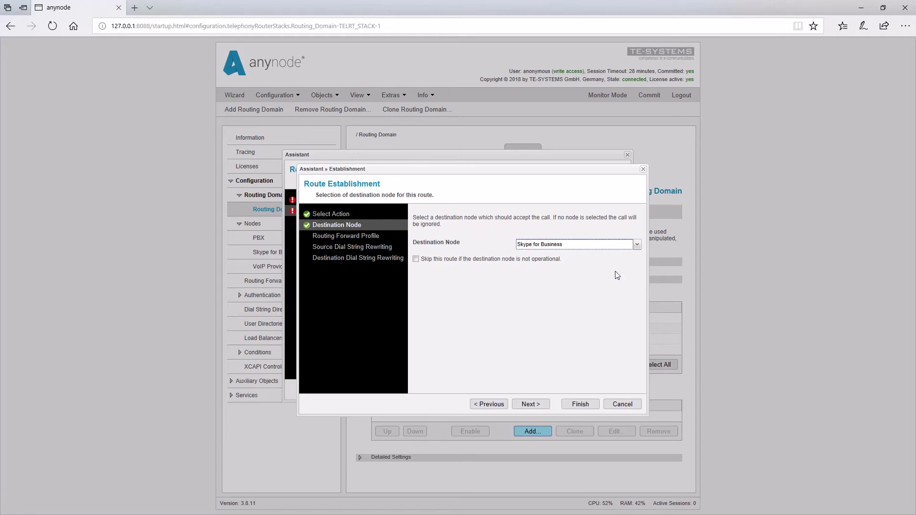
{"action": "left_click", "coordinate": [531, 405]}
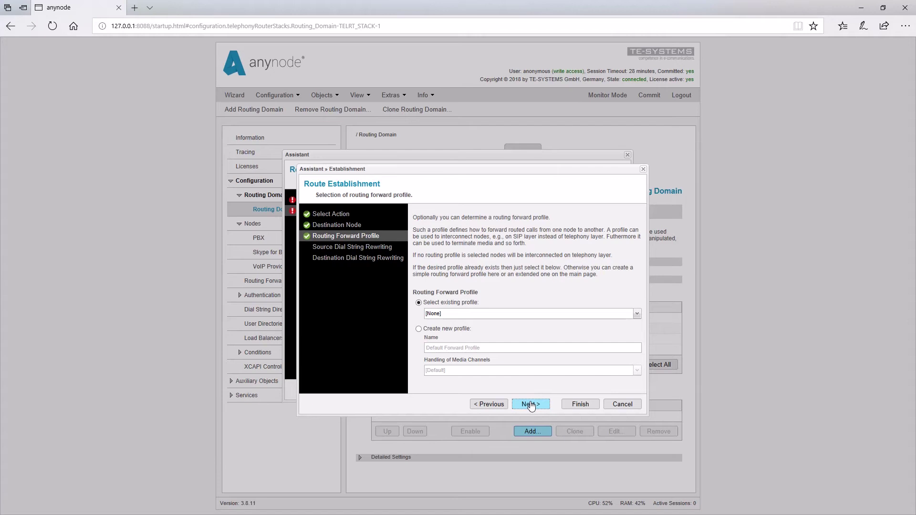
{"action": "left_click", "coordinate": [531, 405]}
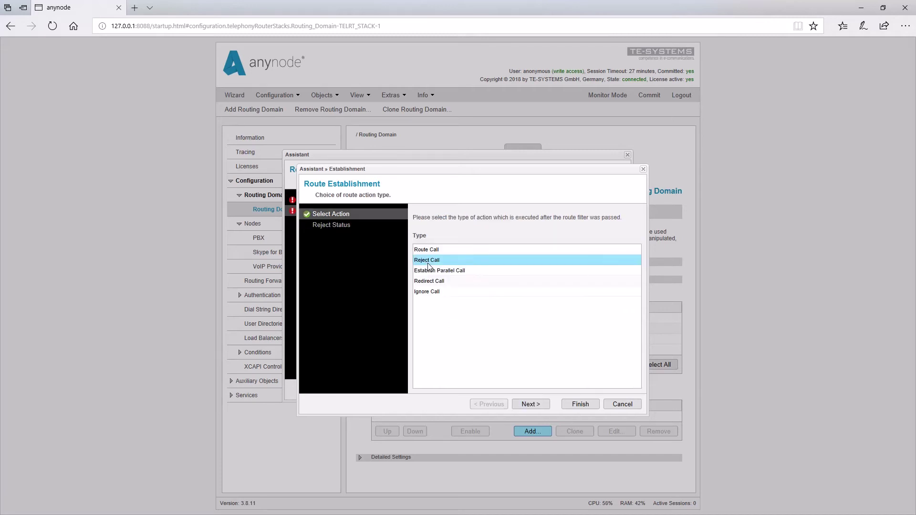
Step: Switch the route action to Establish Parallel Call, add Parallel Call #1 and open it for editing
{"action": "left_click", "coordinate": [532, 405]}
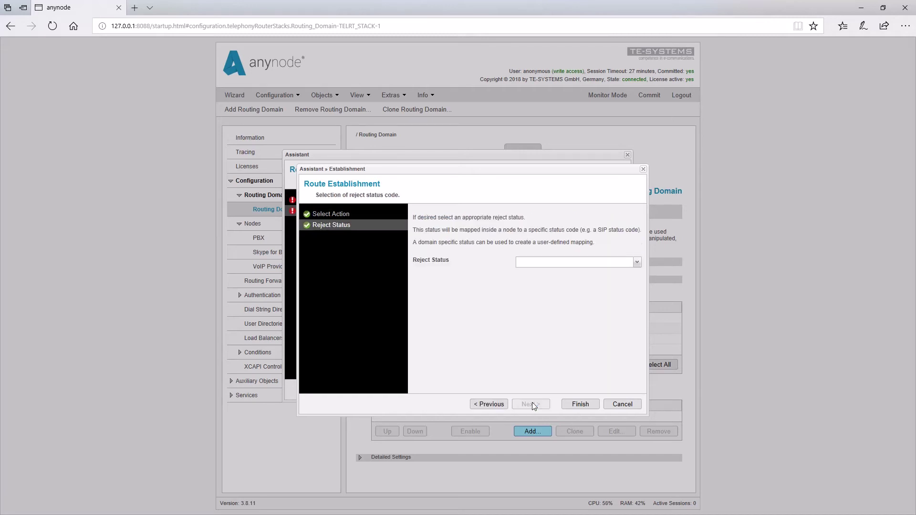
{"action": "left_click", "coordinate": [638, 262]}
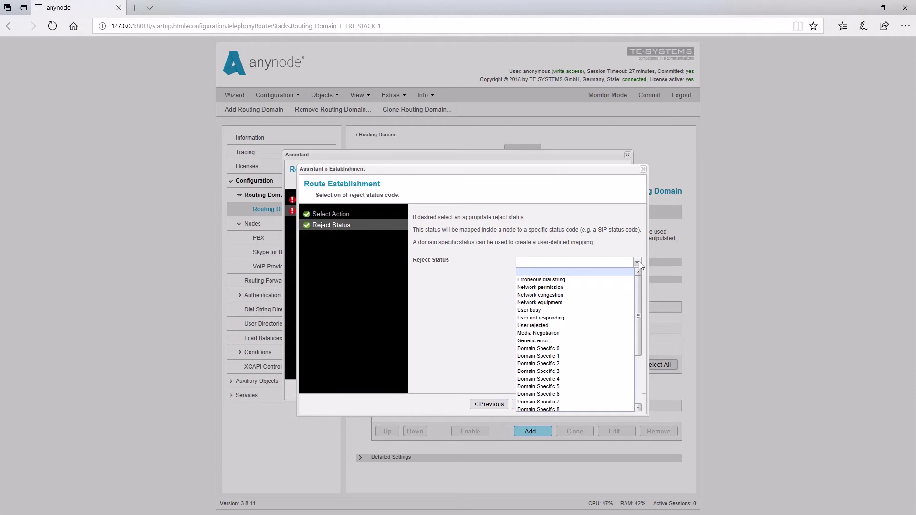
{"action": "left_click", "coordinate": [444, 270]}
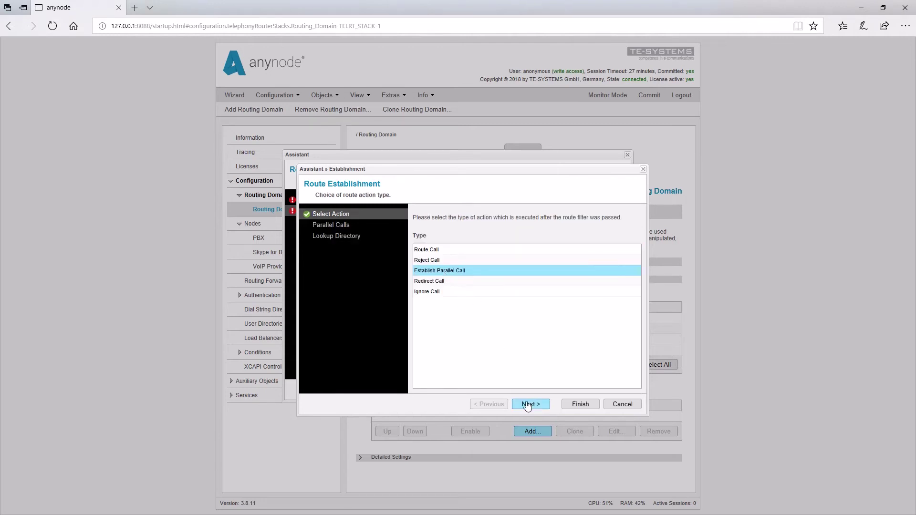
{"action": "left_click", "coordinate": [535, 406]}
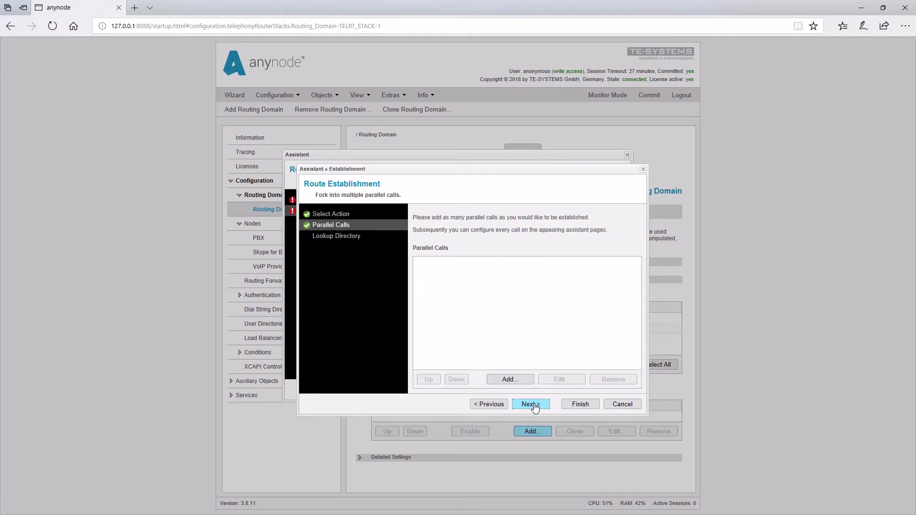
{"action": "left_click", "coordinate": [514, 380]}
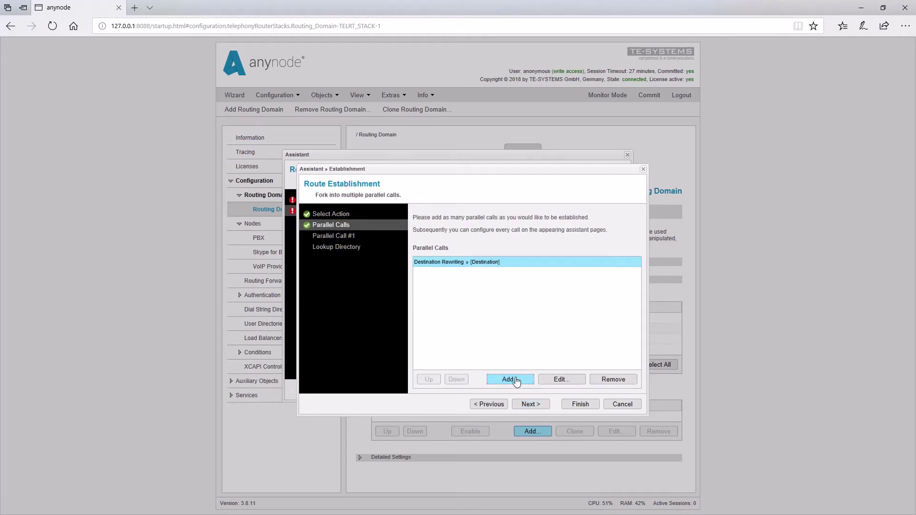
{"action": "left_click", "coordinate": [559, 381]}
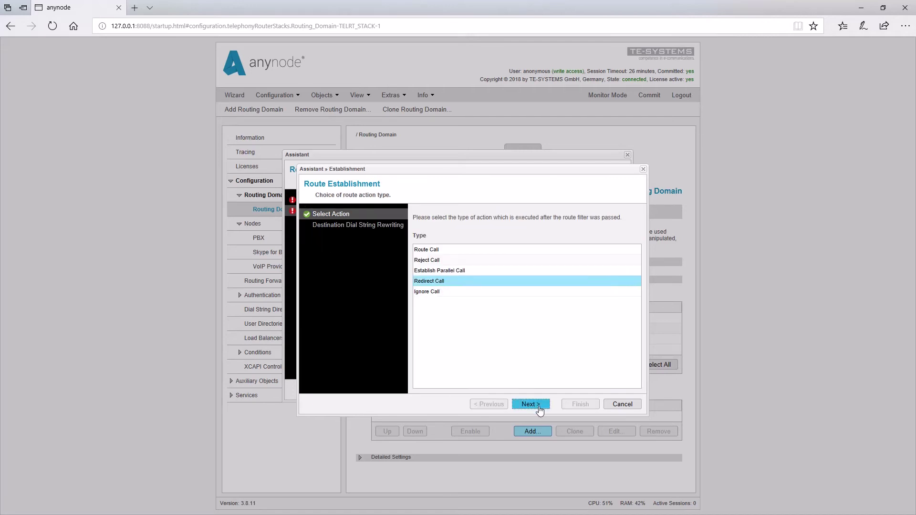
Step: Rewrite the destination dial string from Destination Dial String, deleting 4 leading digits and adding prefix 4567
{"action": "left_click", "coordinate": [530, 404]}
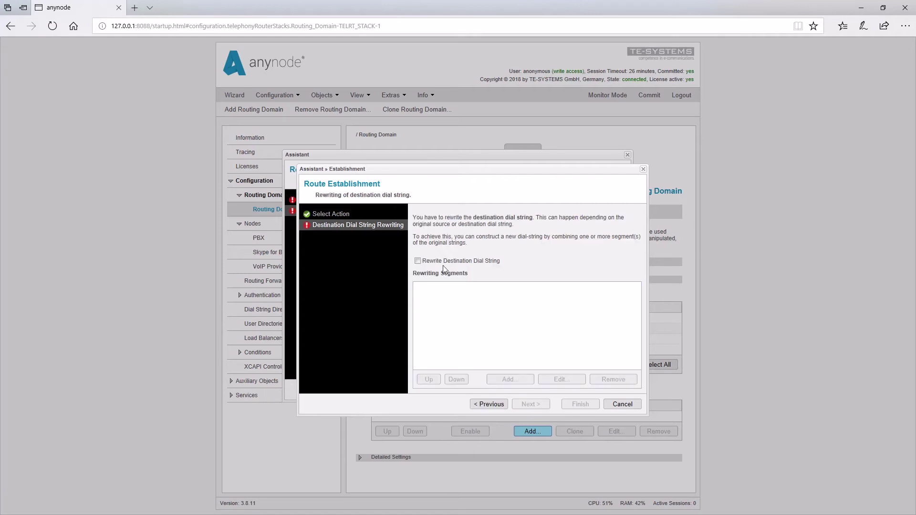
{"action": "left_click", "coordinate": [418, 261]}
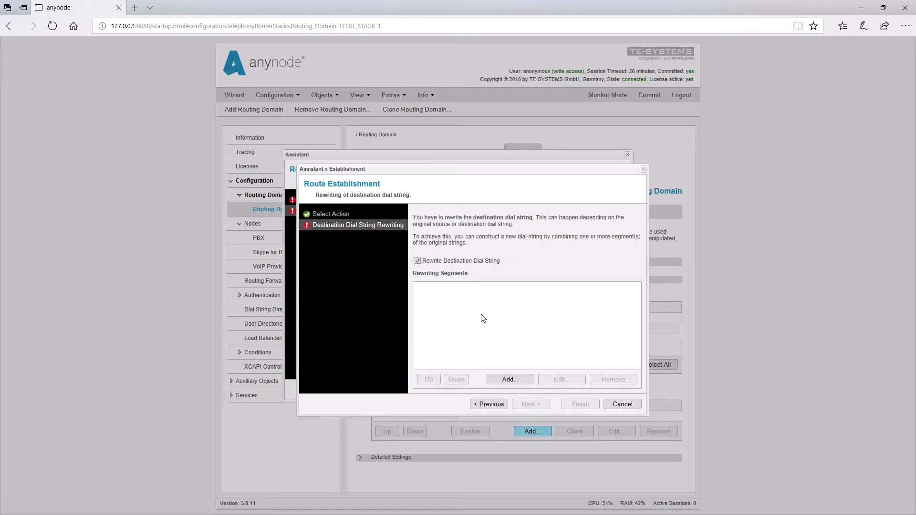
{"action": "left_click", "coordinate": [523, 382]}
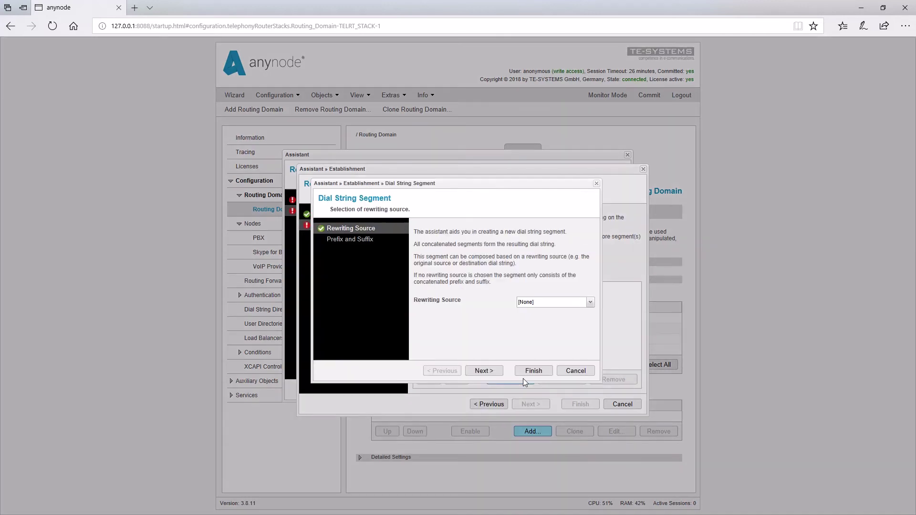
{"action": "left_click", "coordinate": [590, 302]}
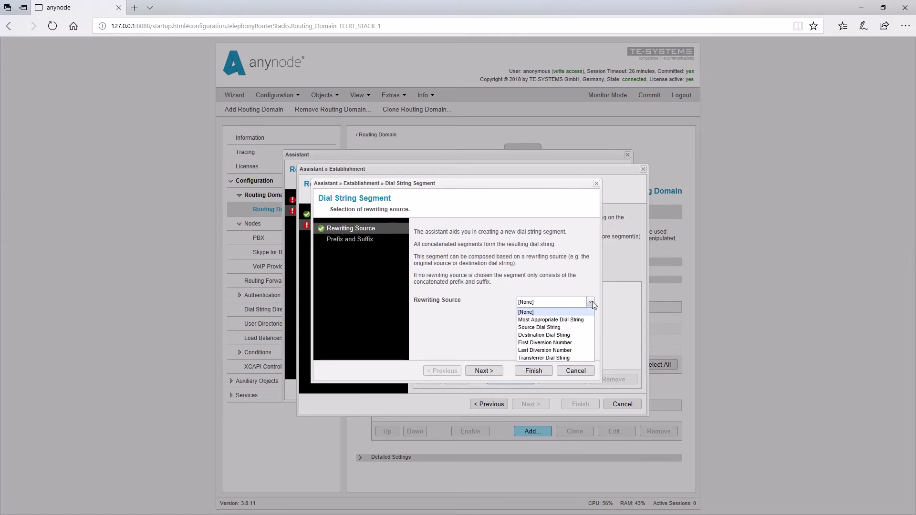
{"action": "left_click", "coordinate": [564, 336]}
{"action": "left_click", "coordinate": [492, 375]}
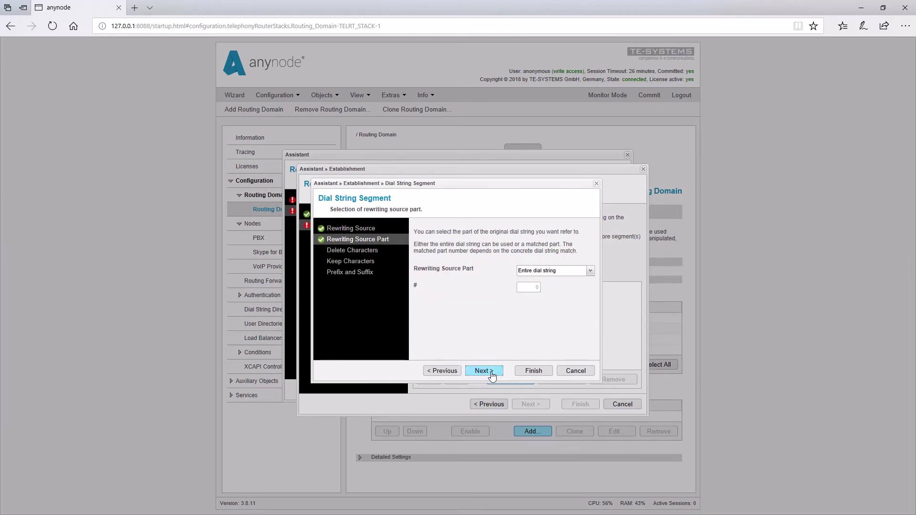
{"action": "left_click", "coordinate": [492, 375]}
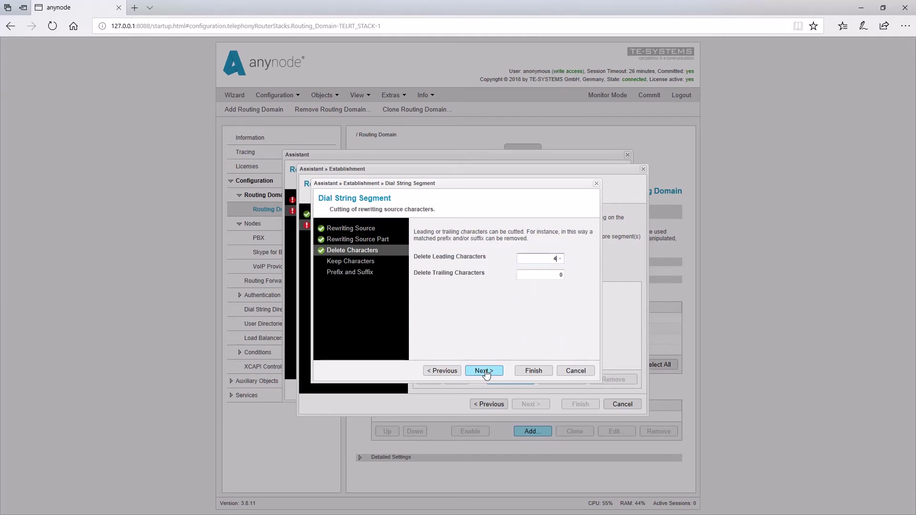
{"action": "left_click", "coordinate": [484, 372]}
{"action": "left_click", "coordinate": [484, 371]}
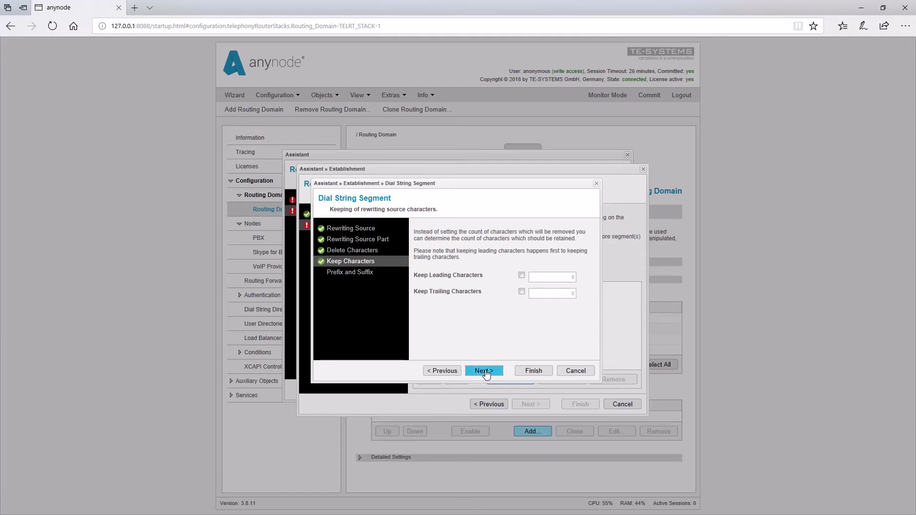
{"action": "type", "text": "4567"}
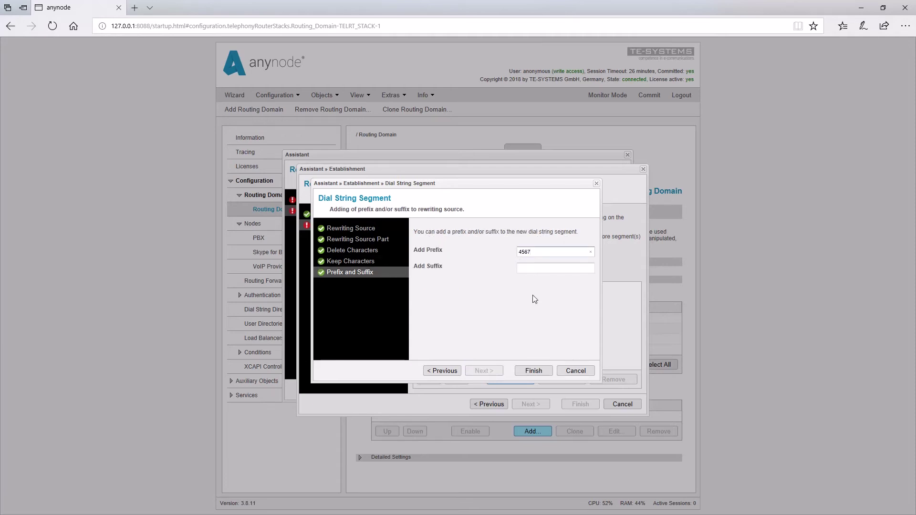
{"action": "left_click", "coordinate": [537, 371]}
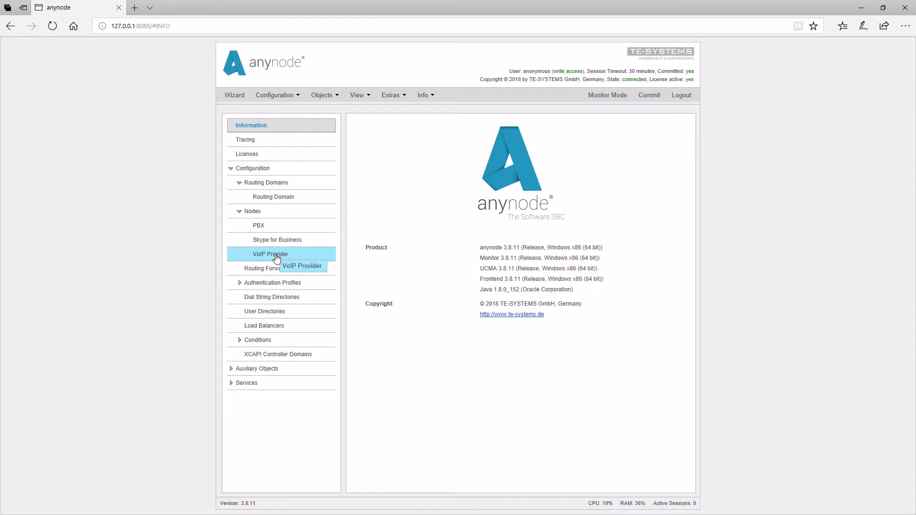
Step: On the VoIP Provider SIP node, add an incoming Prefix and Suffix manipulation adding a '+' prefix
{"action": "left_click", "coordinate": [276, 254]}
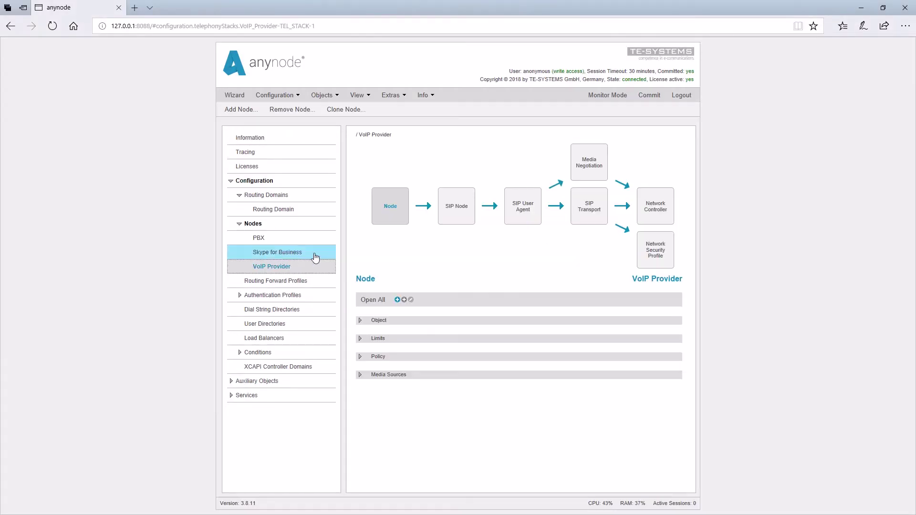
{"action": "left_click", "coordinate": [456, 219]}
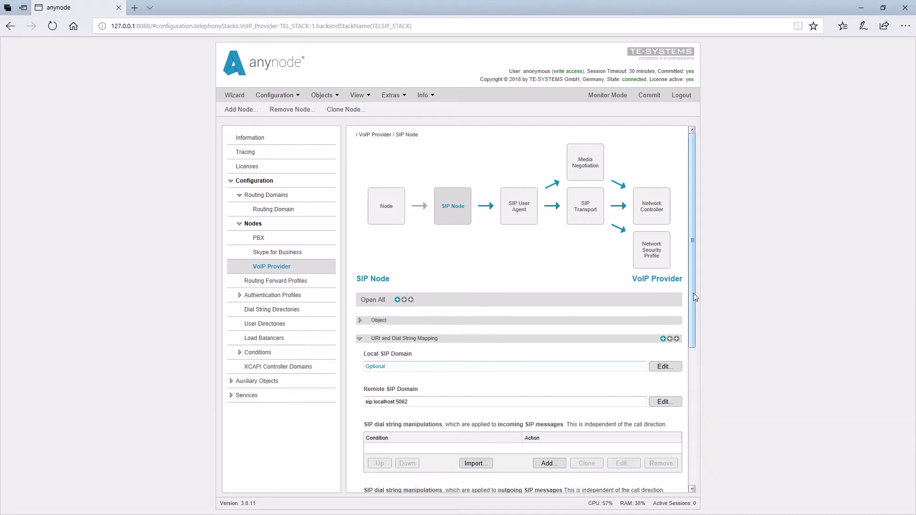
{"action": "left_click_drag", "start_coordinate": [694, 293], "coordinate": [720, 422]}
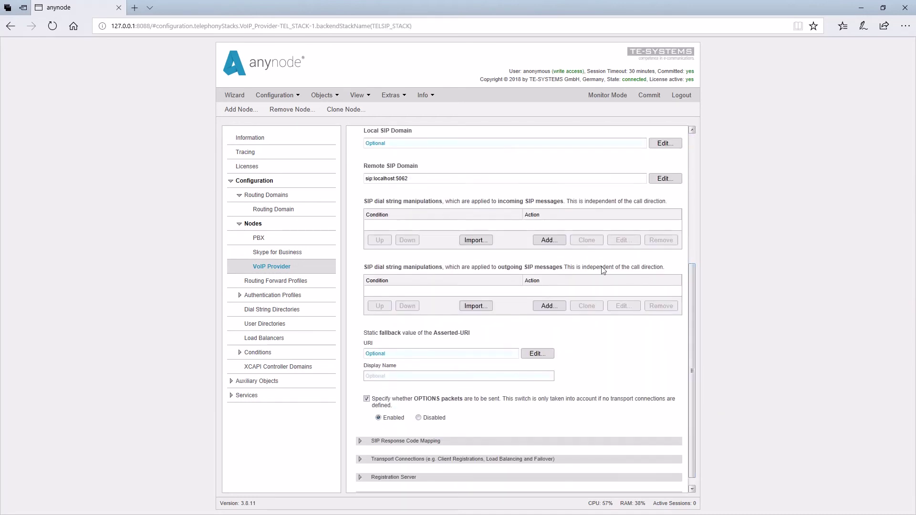
{"action": "left_click", "coordinate": [551, 243]}
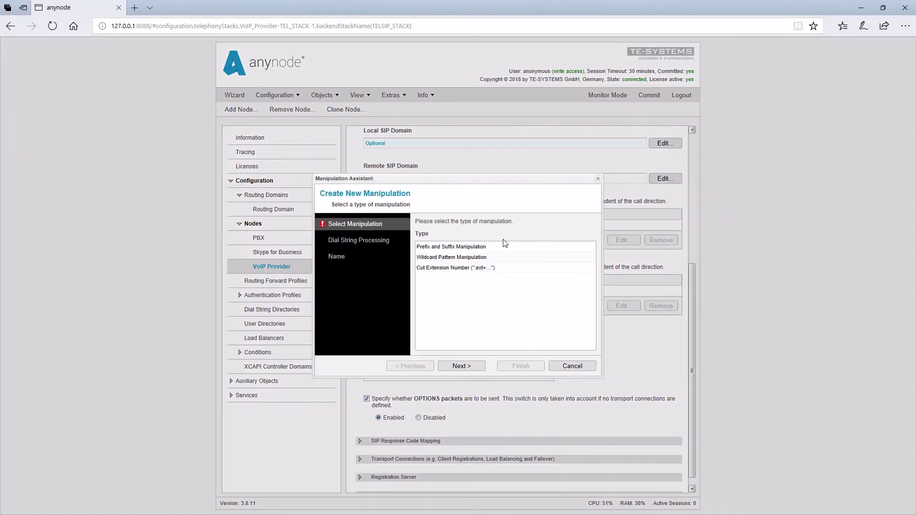
{"action": "left_click", "coordinate": [466, 247]}
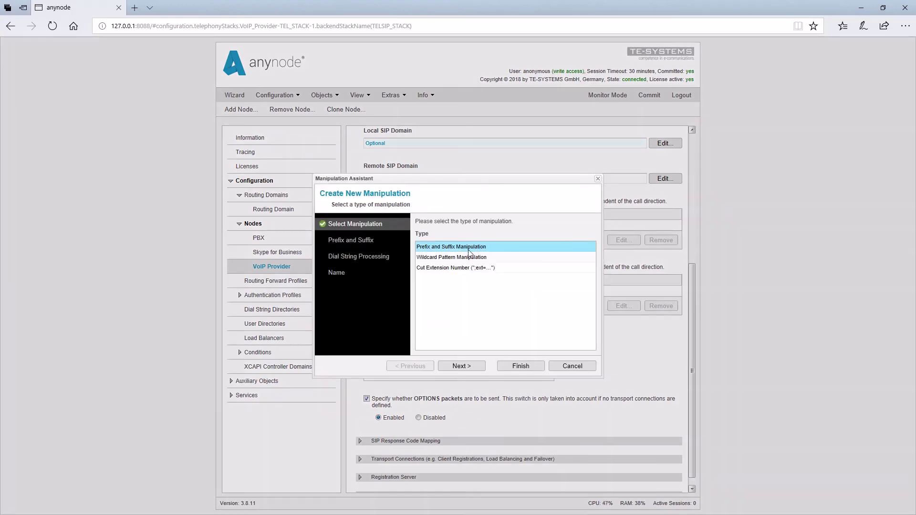
{"action": "left_click", "coordinate": [461, 366]}
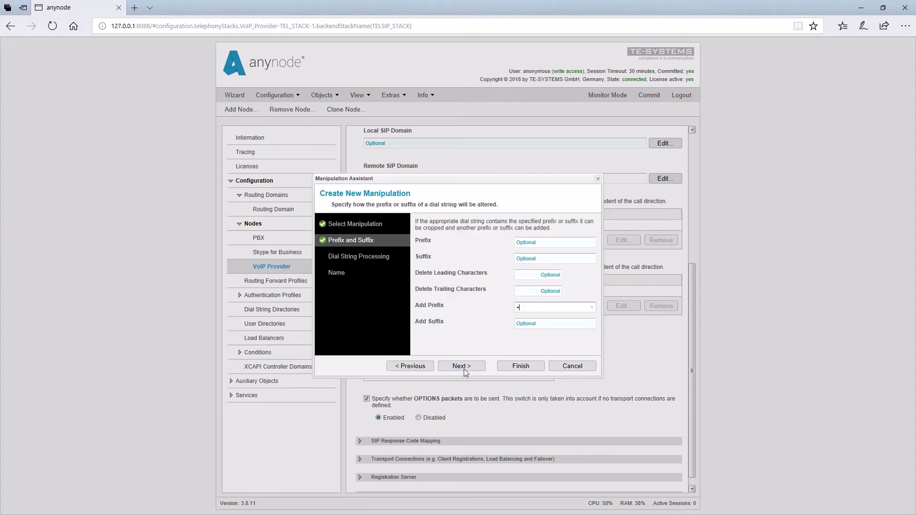
{"action": "left_click", "coordinate": [465, 368]}
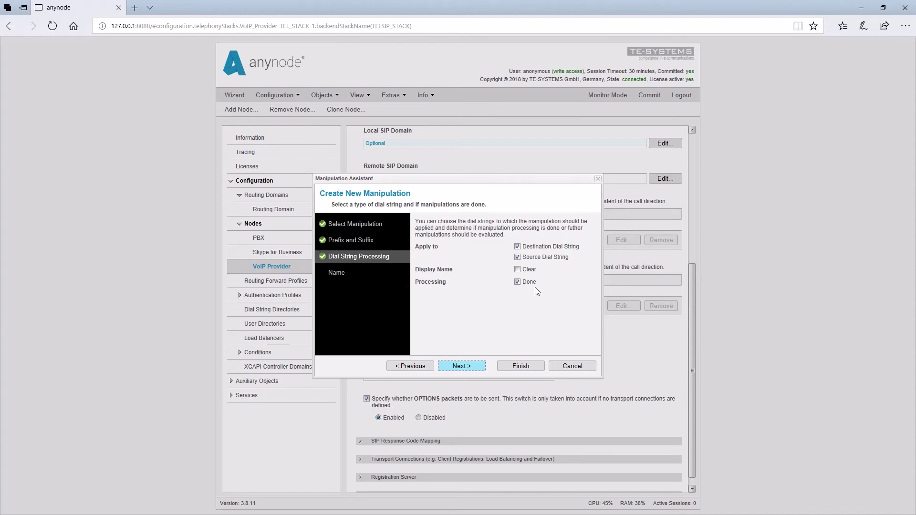
{"action": "left_click", "coordinate": [462, 368]}
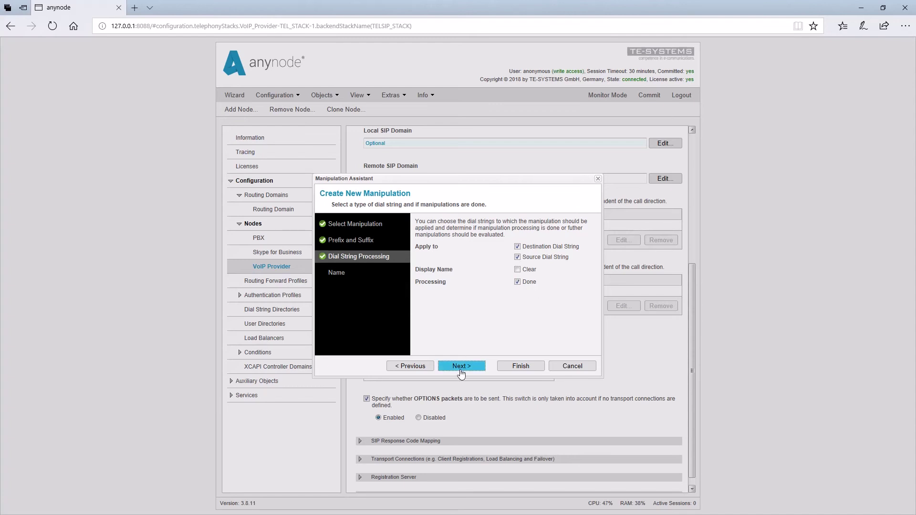
{"action": "left_click", "coordinate": [513, 369]}
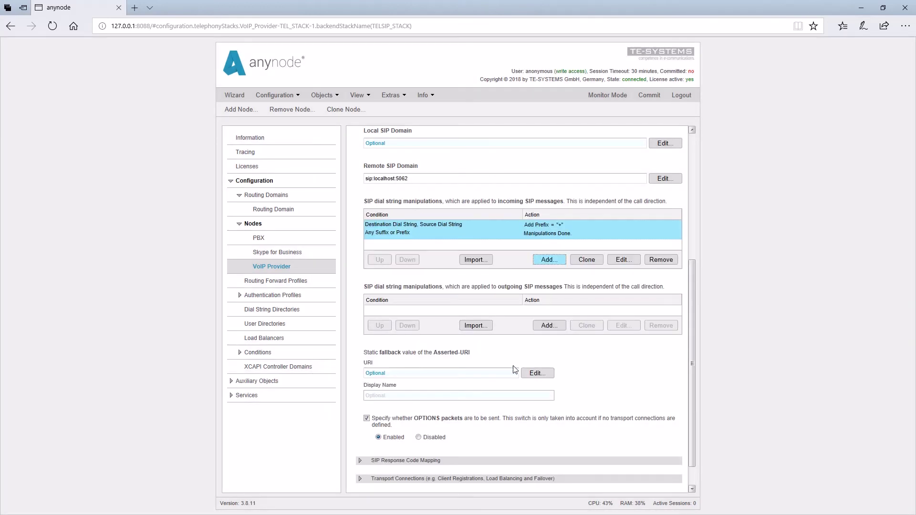
Step: Start an outgoing Prefix and Suffix manipulation and enter '+' as the prefix value
{"action": "left_click", "coordinate": [548, 326]}
{"action": "left_click", "coordinate": [548, 326]}
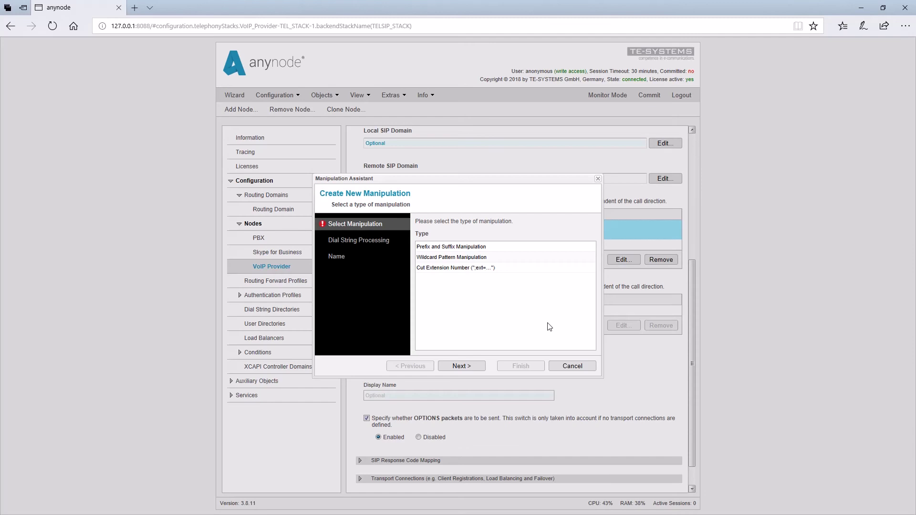
{"action": "left_click", "coordinate": [440, 250]}
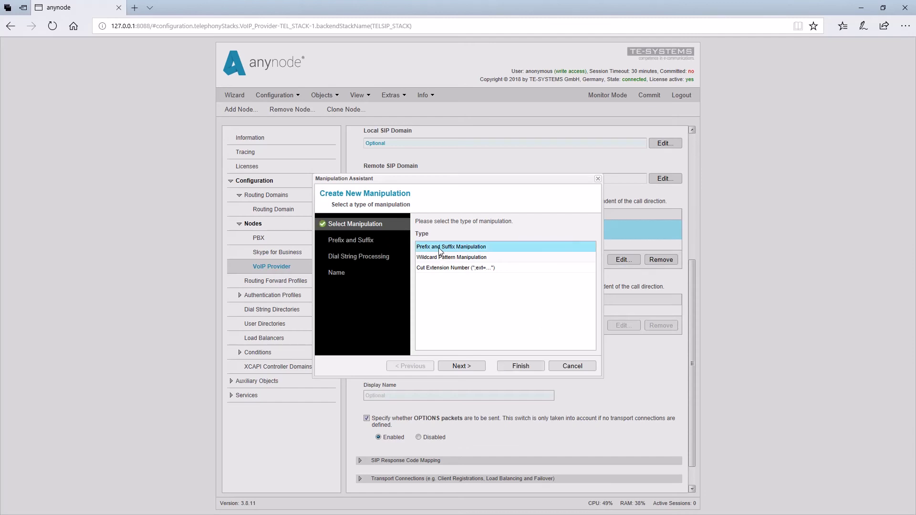
{"action": "left_click", "coordinate": [461, 368]}
{"action": "type", "text": "+"}
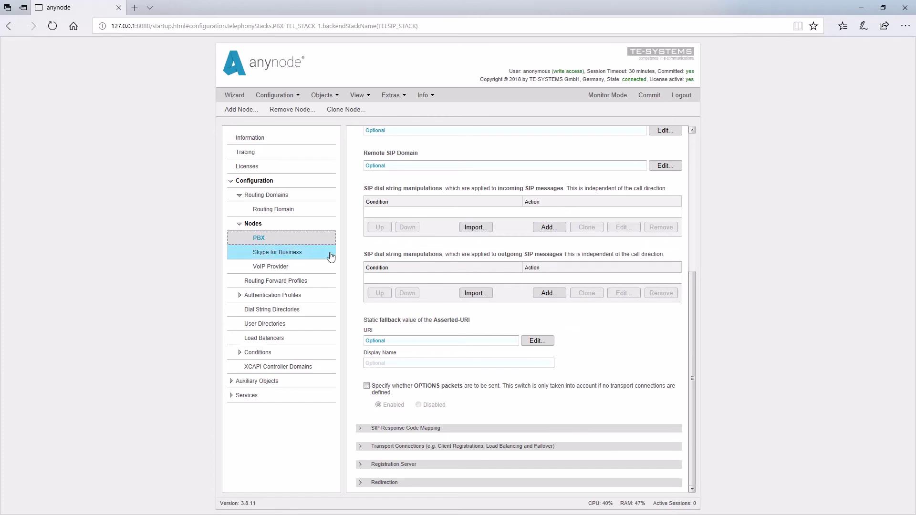
Step: Add a PBX incoming manipulation named International that turns a 011 prefix into '+'
{"action": "left_click", "coordinate": [557, 227]}
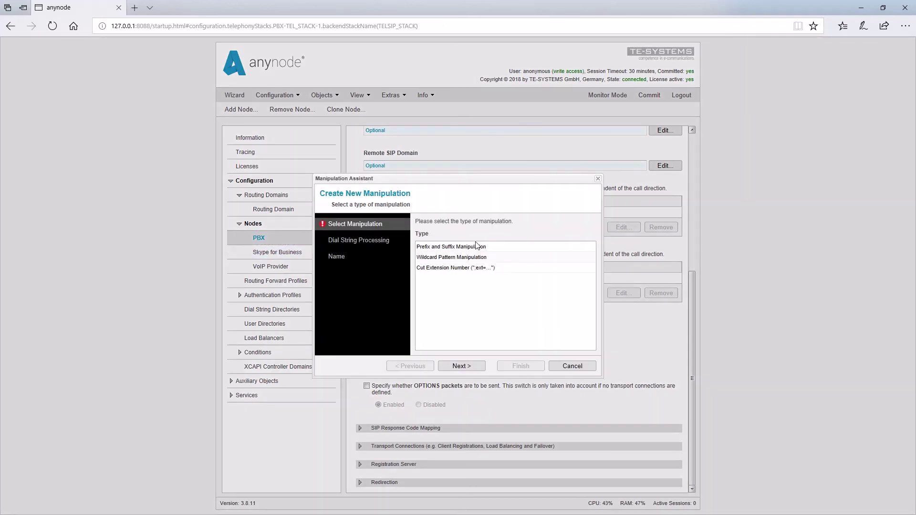
{"action": "left_click", "coordinate": [455, 247]}
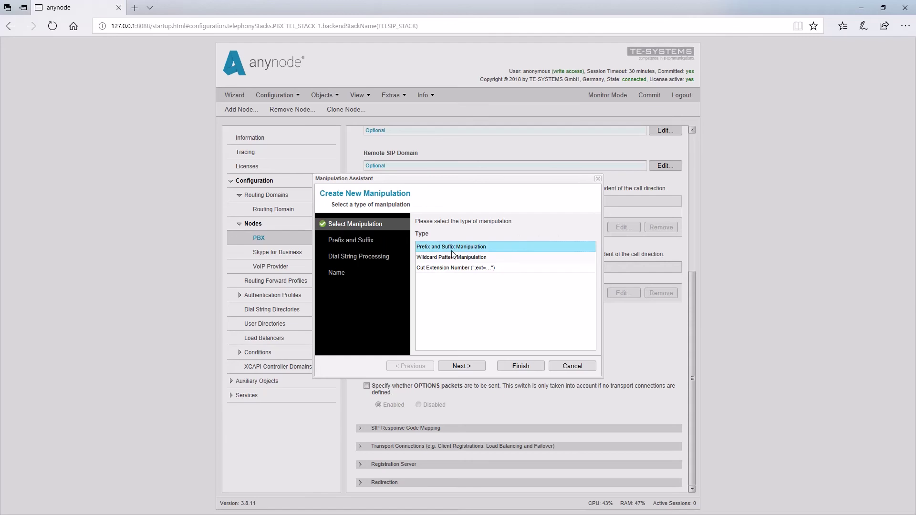
{"action": "left_click", "coordinate": [467, 371]}
{"action": "type", "text": "011"}
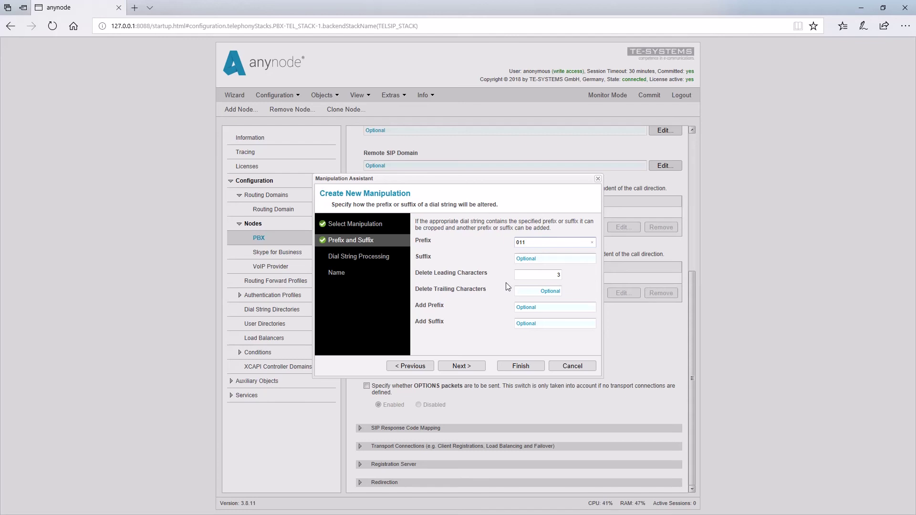
{"action": "left_click", "coordinate": [526, 309]}
{"action": "type", "text": "+"}
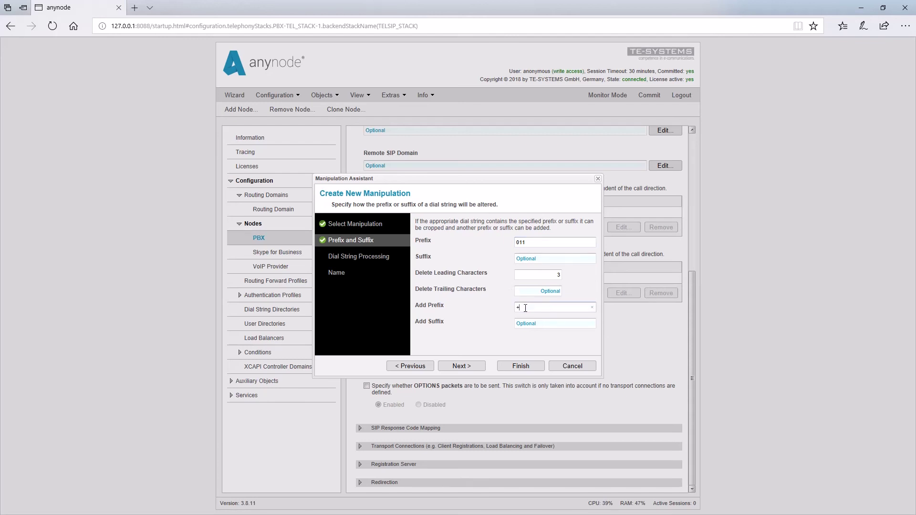
{"action": "left_click", "coordinate": [470, 367]}
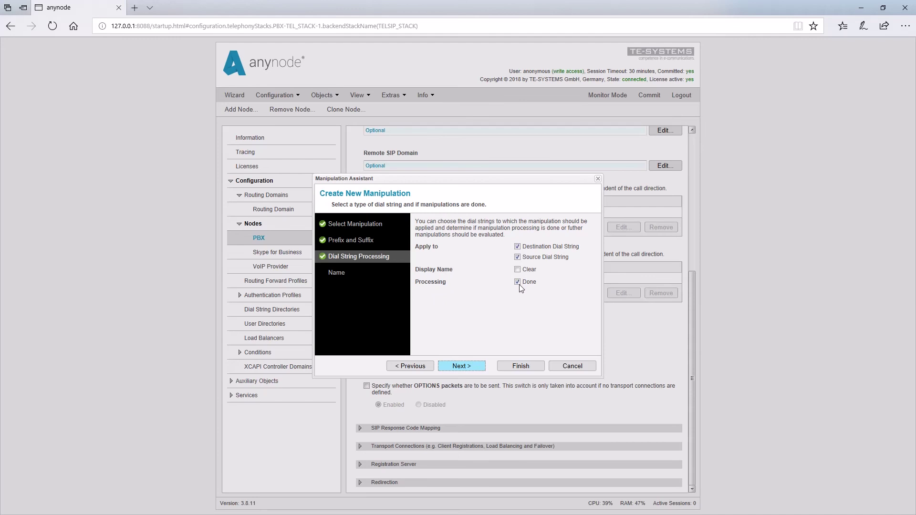
{"action": "left_click", "coordinate": [474, 368]}
{"action": "type", "text": "International"}
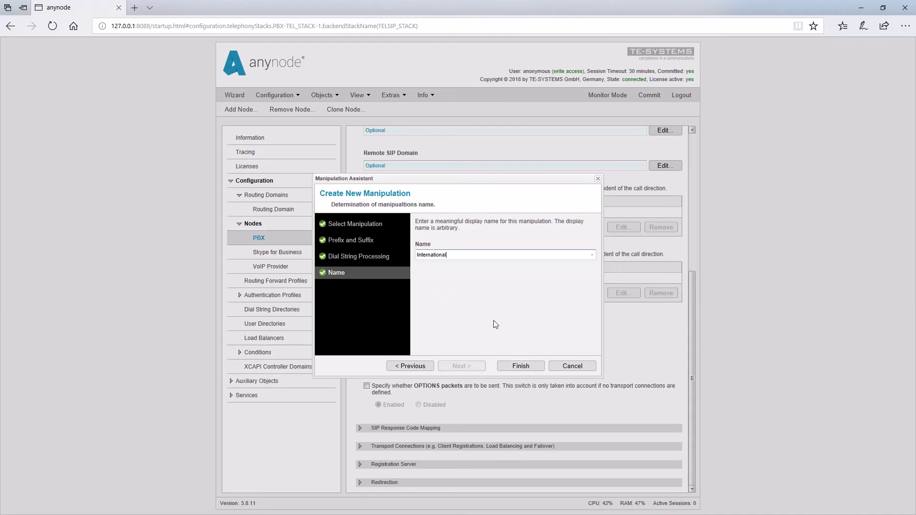
{"action": "left_click", "coordinate": [517, 367]}
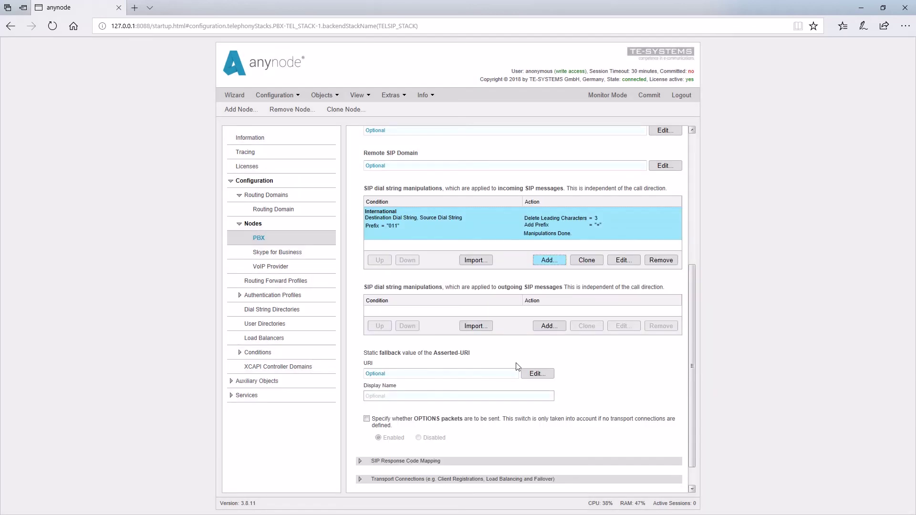
Step: Add the National wildcard manipulation (XXXXXXXXXX, add +1), then begin a Local one with 1312
{"action": "left_click", "coordinate": [548, 261]}
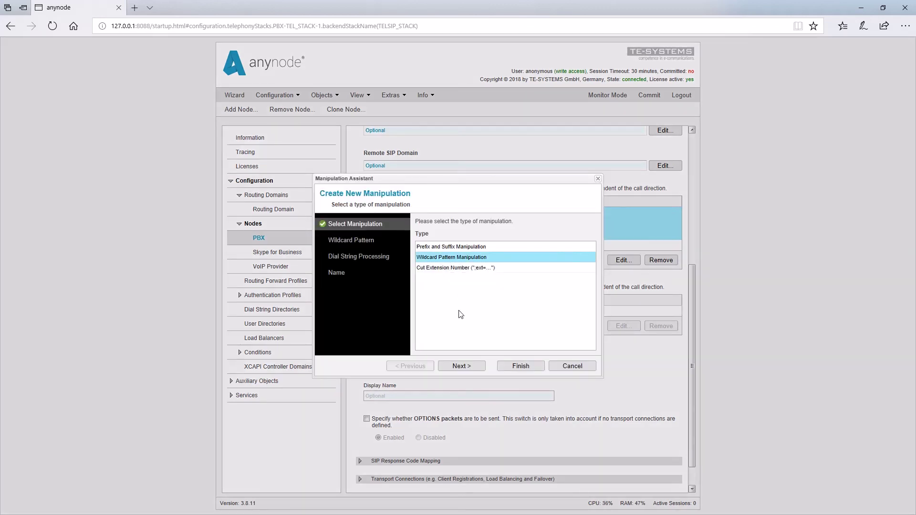
{"action": "left_click", "coordinate": [461, 367]}
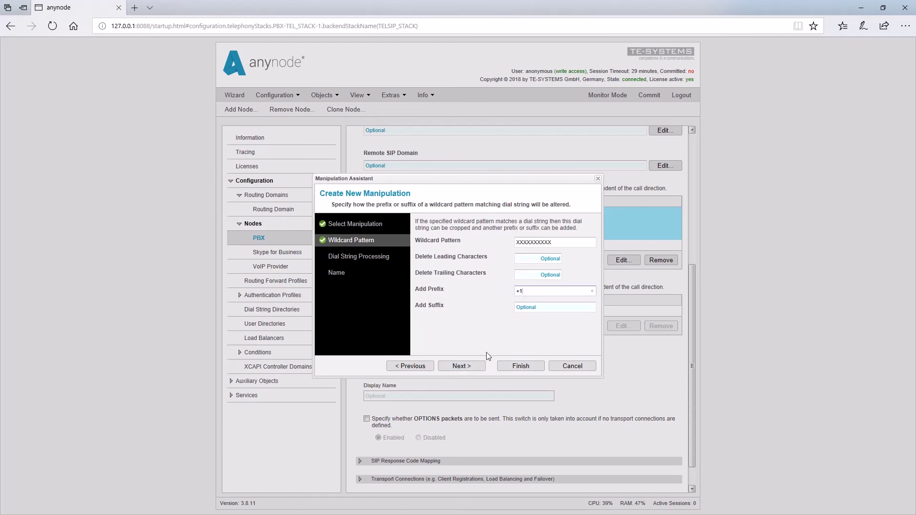
{"action": "left_click", "coordinate": [469, 370]}
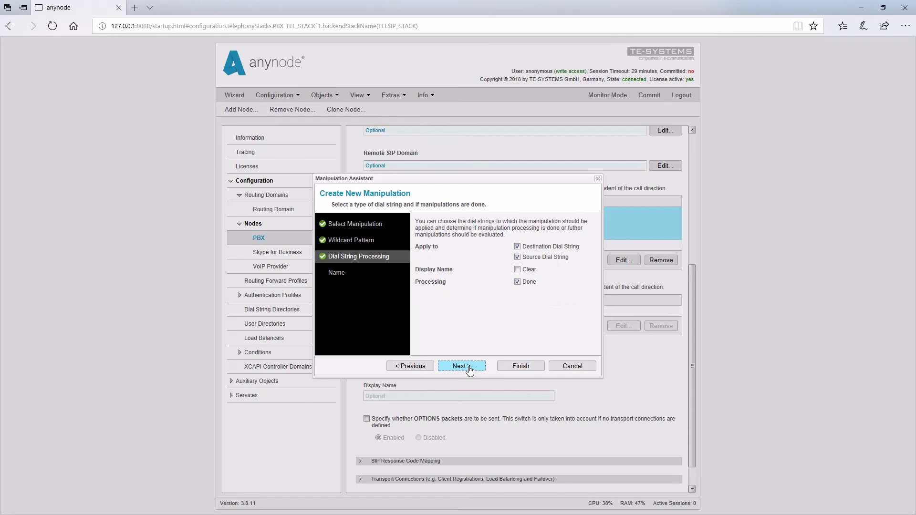
{"action": "left_click", "coordinate": [469, 369]}
{"action": "left_click", "coordinate": [426, 257]}
{"action": "type", "text": "National"}
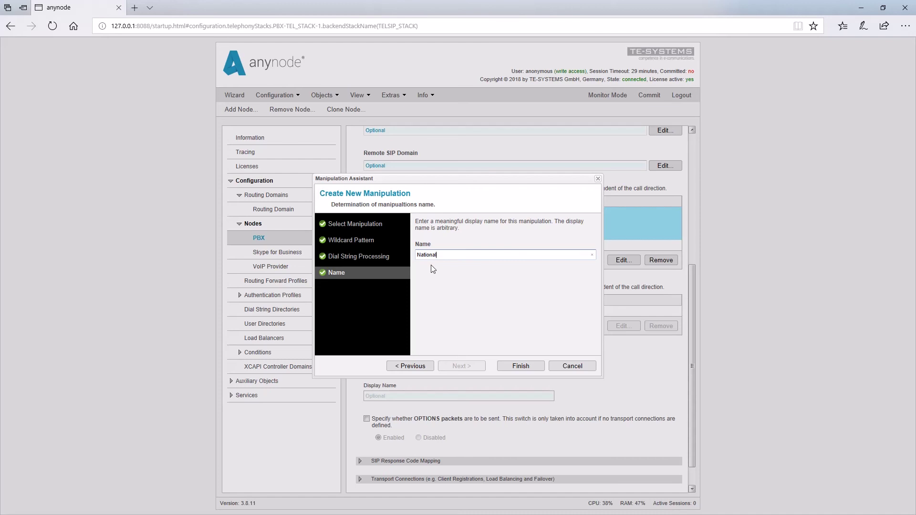
{"action": "left_click", "coordinate": [520, 366]}
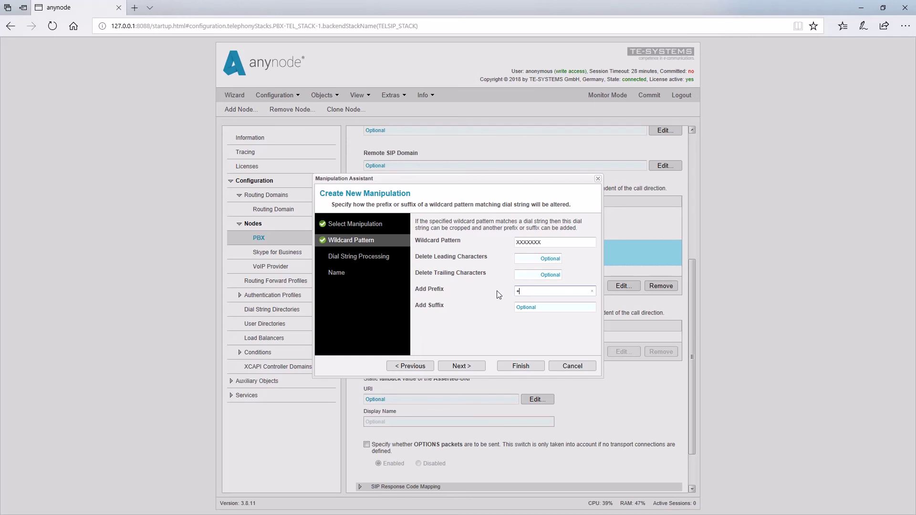
{"action": "type", "text": "1312"}
Step: Finish the Local rule and add outgoing Local, National and International rules, replacing '+' with 011
{"action": "left_click", "coordinate": [520, 366]}
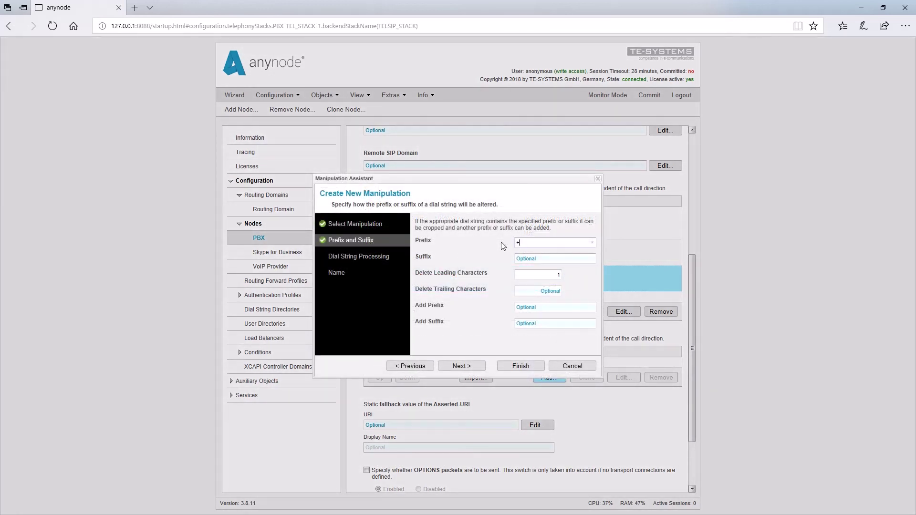
{"action": "type", "text": "1312"}
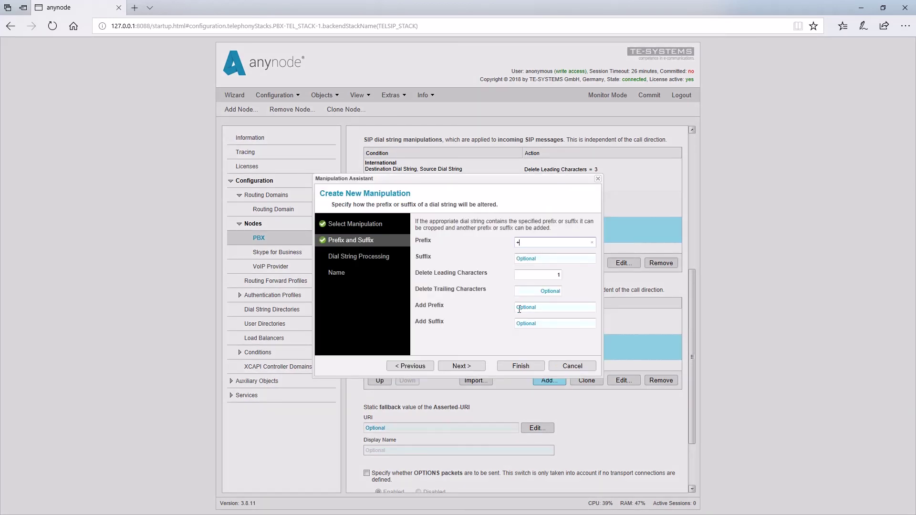
{"action": "left_click", "coordinate": [519, 308]}
{"action": "type", "text": "00"}
{"action": "left_click", "coordinate": [520, 366]}
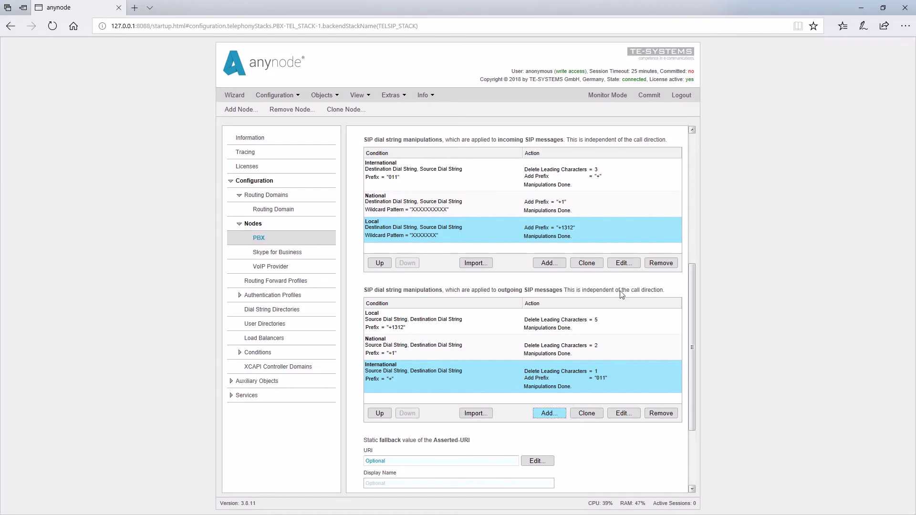
Step: Commit the configuration with the new VoIP Provider and PBX manipulations
{"action": "left_click", "coordinate": [655, 98]}
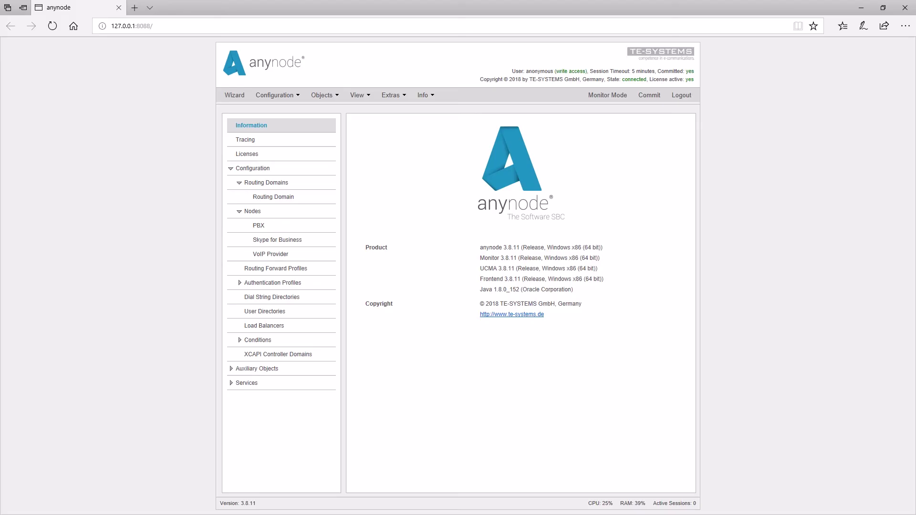
Step: Create a Routing Domain route whose filter matches a specific destination number prefix
{"action": "left_click", "coordinate": [266, 198]}
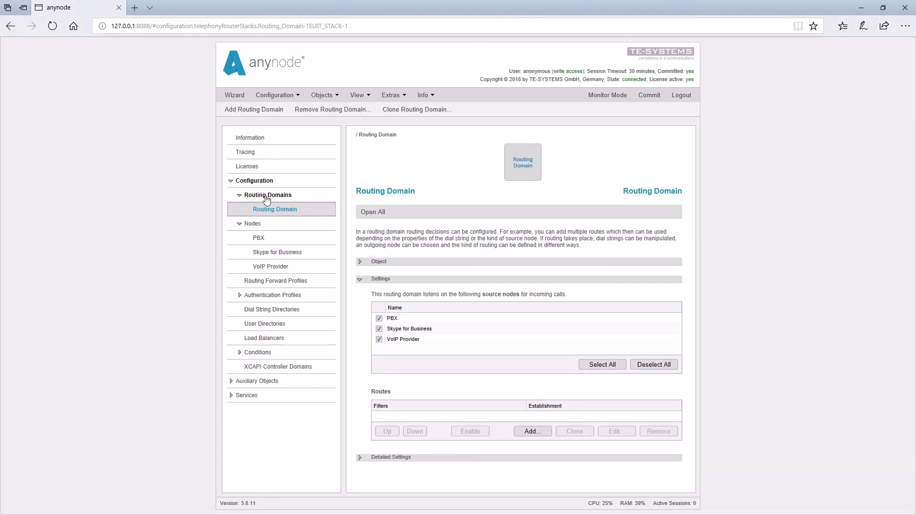
{"action": "left_click", "coordinate": [532, 431]}
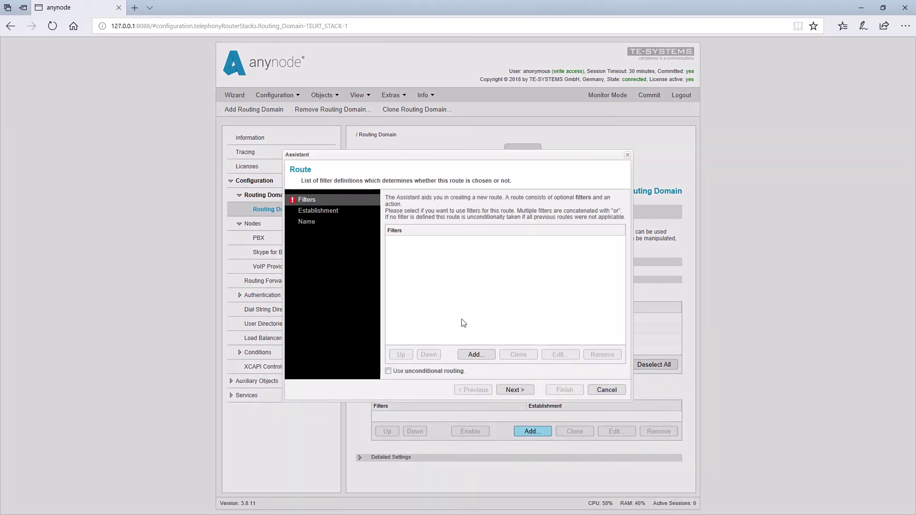
{"action": "left_click", "coordinate": [474, 362]}
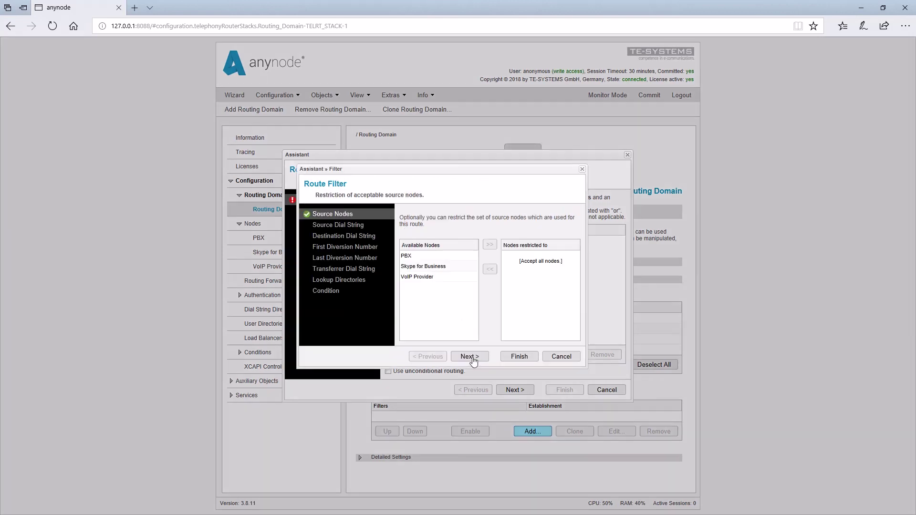
{"action": "left_click", "coordinate": [353, 237]}
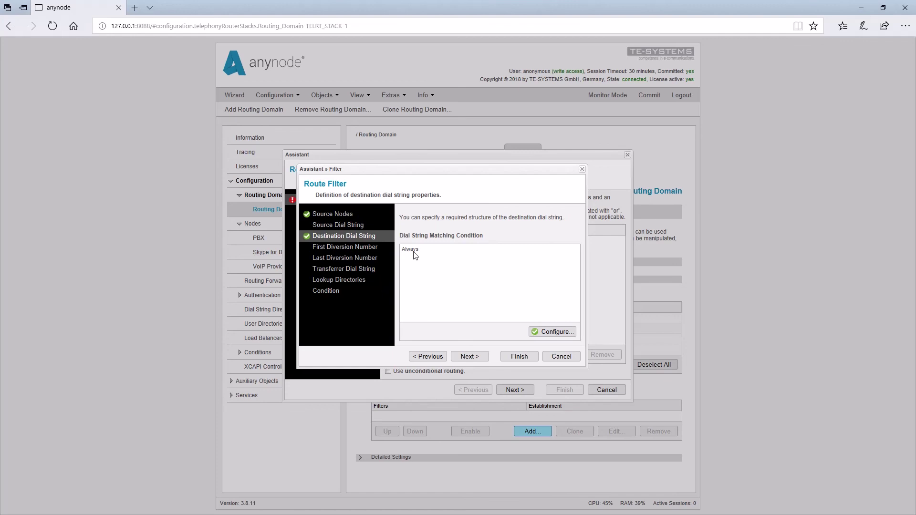
{"action": "left_click", "coordinate": [553, 332]}
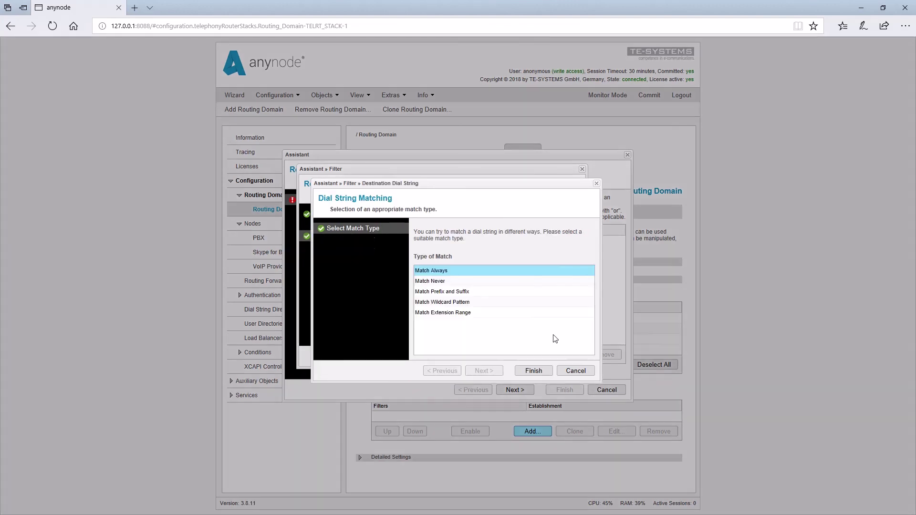
{"action": "left_click", "coordinate": [441, 292]}
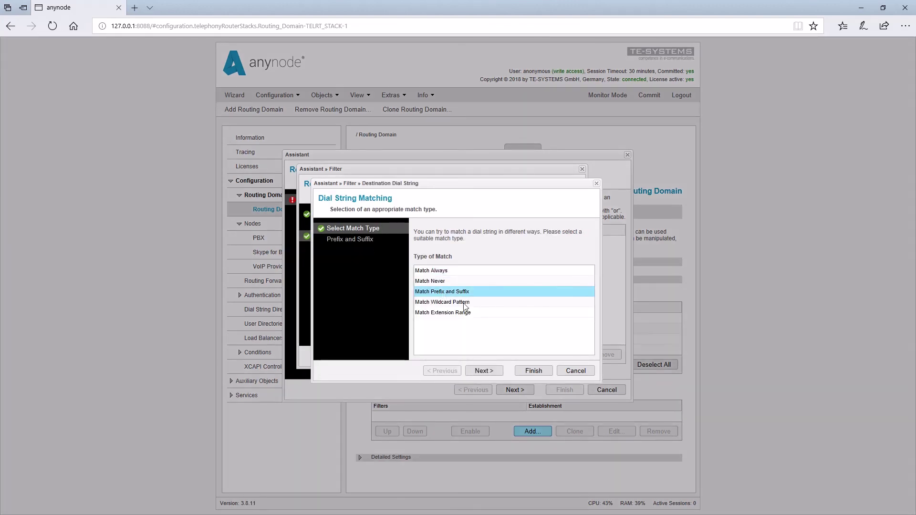
{"action": "left_click", "coordinate": [491, 372]}
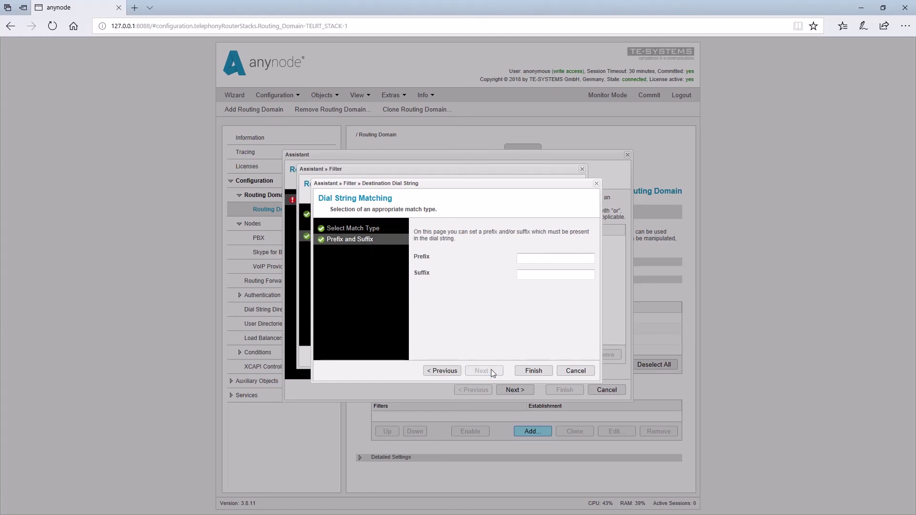
{"action": "left_click", "coordinate": [532, 258]}
{"action": "type", "text": "+13125551213"}
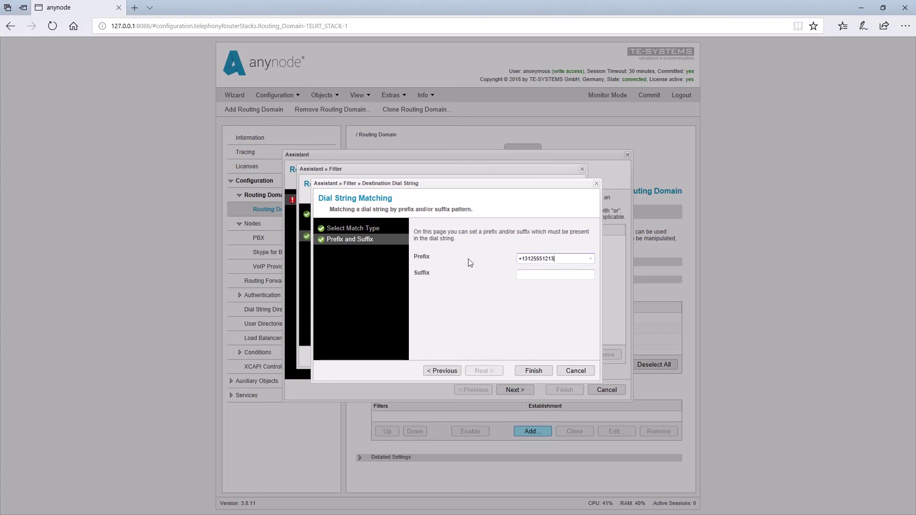
{"action": "left_click", "coordinate": [533, 370]}
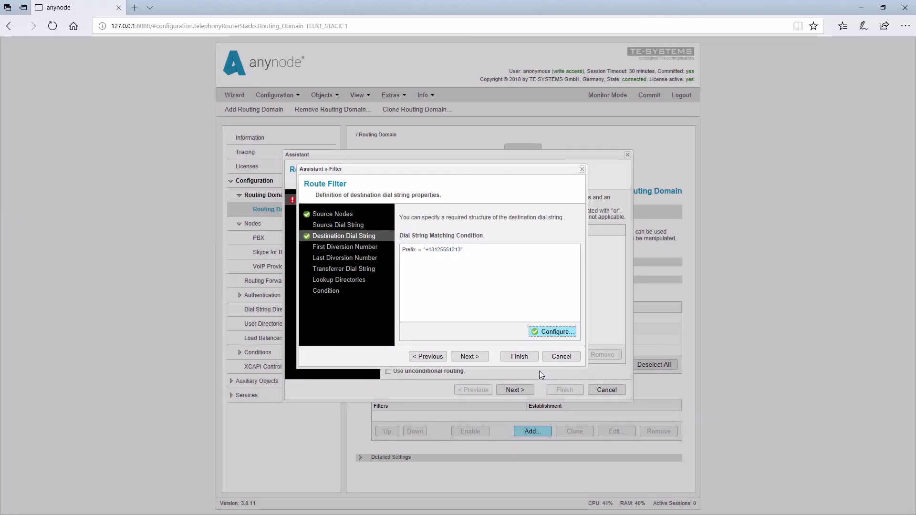
Step: Route matching calls to the Skype for Business node and save the route as To Skype for Business
{"action": "left_click", "coordinate": [519, 358]}
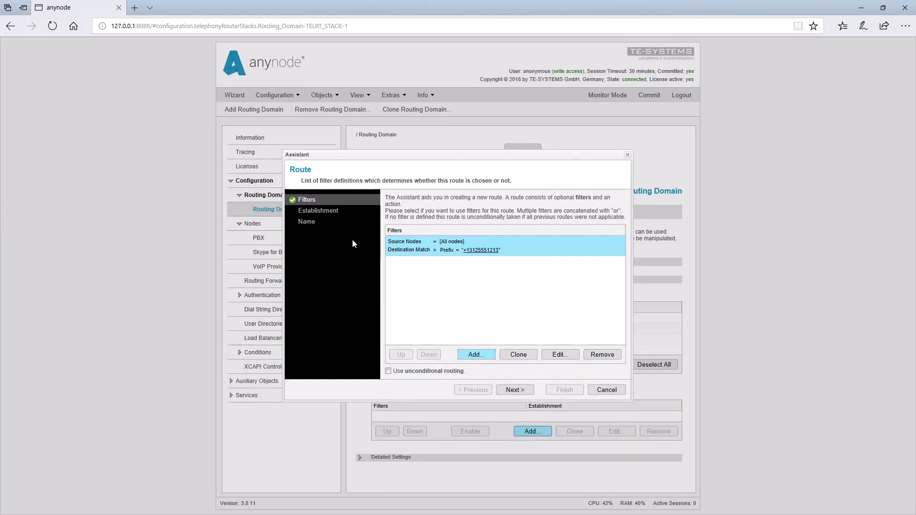
{"action": "left_click", "coordinate": [329, 214]}
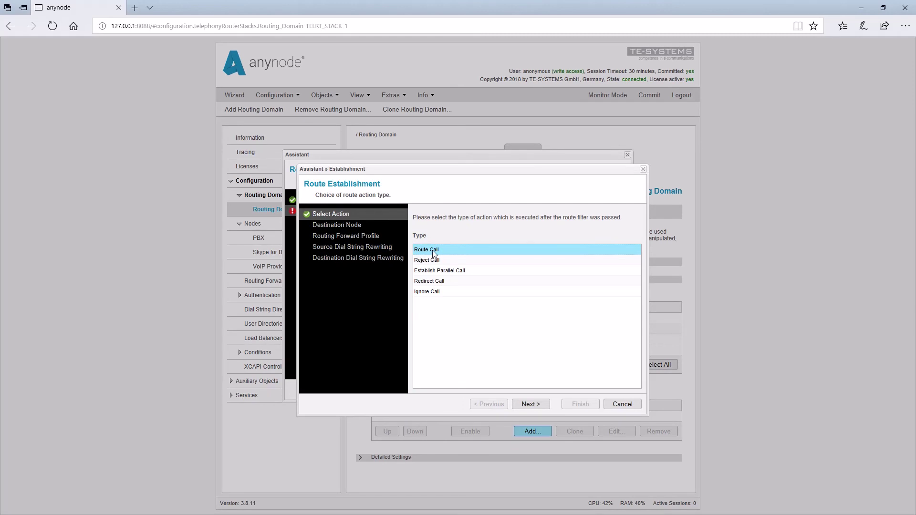
{"action": "left_click", "coordinate": [525, 405]}
{"action": "left_click", "coordinate": [636, 245]}
{"action": "left_click", "coordinate": [573, 272]}
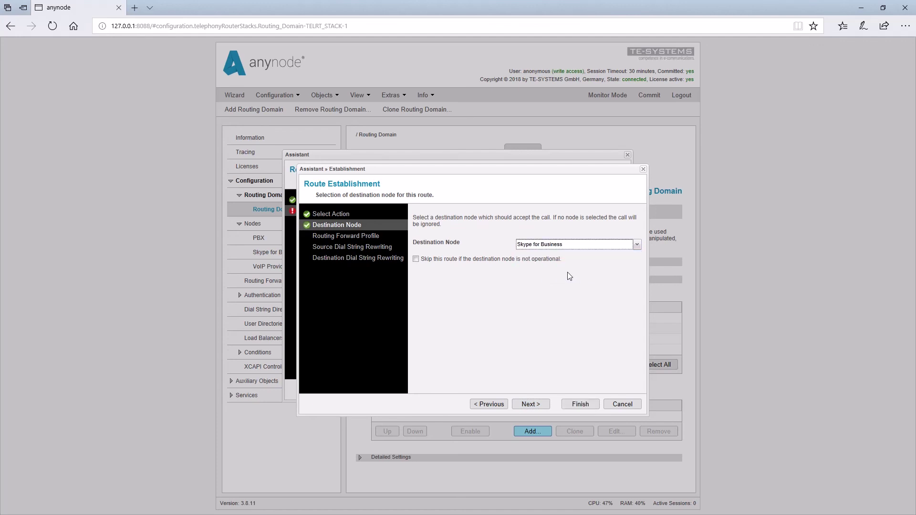
{"action": "left_click", "coordinate": [579, 407]}
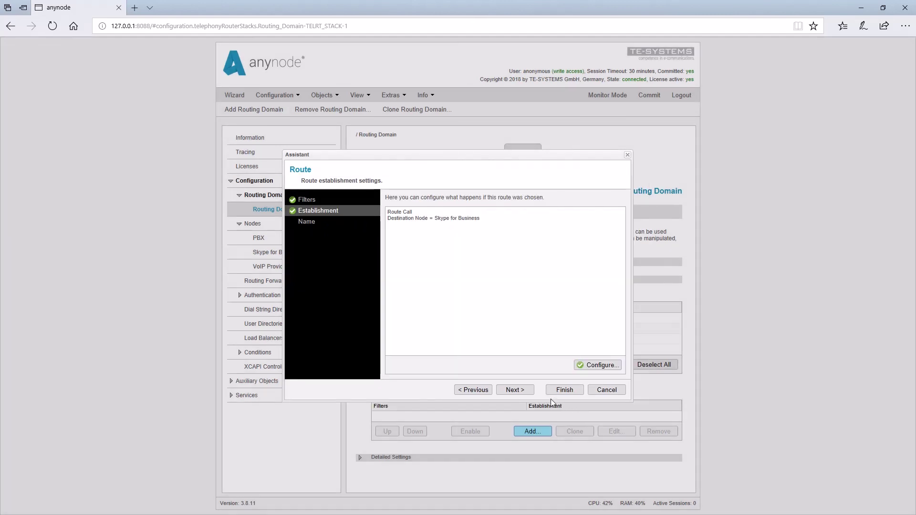
{"action": "left_click", "coordinate": [516, 393]}
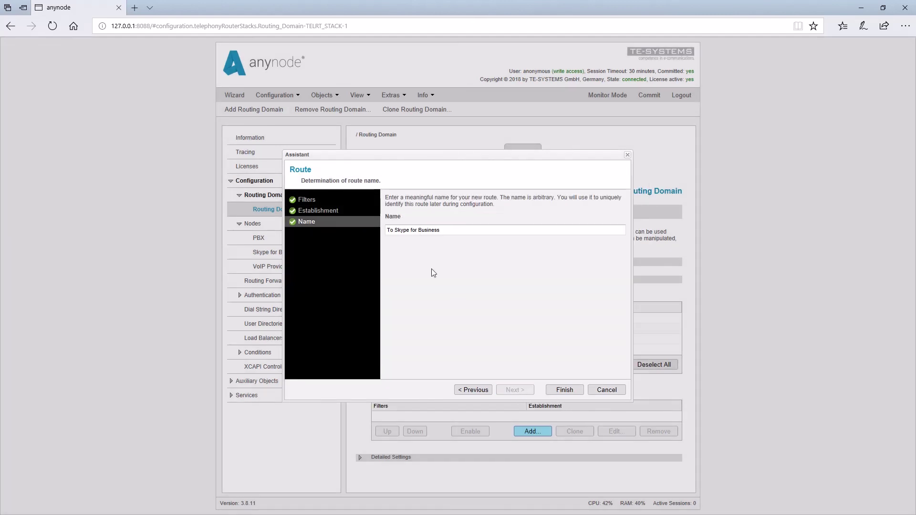
{"action": "left_click", "coordinate": [561, 391]}
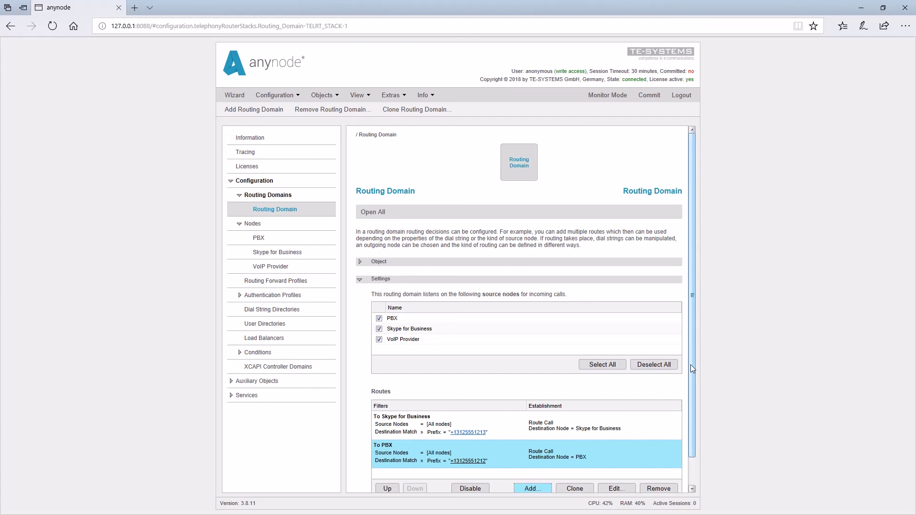
Step: Restrict the new route's filter to source nodes PBX and Skype for Business
{"action": "scroll", "coordinate": [696, 381], "scroll_direction": "down", "scroll_amount": 1}
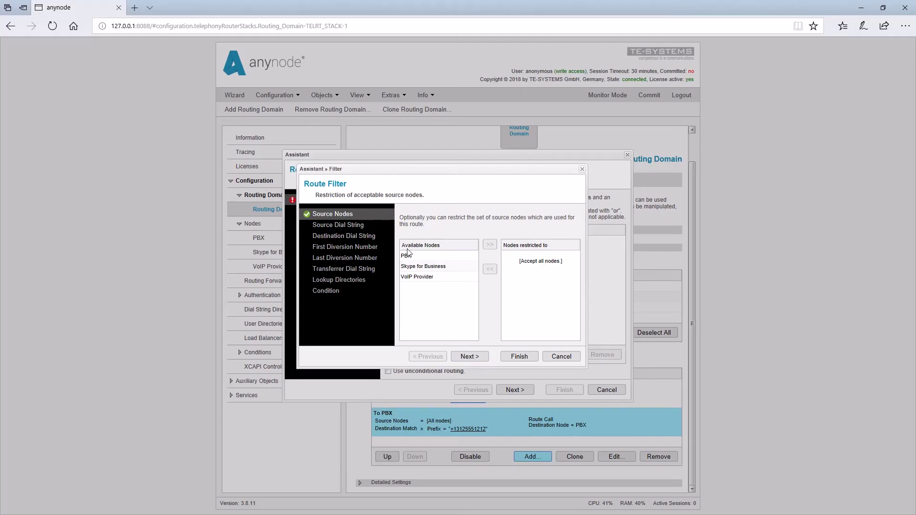
{"action": "left_click", "coordinate": [409, 256]}
{"action": "left_click", "coordinate": [489, 245]}
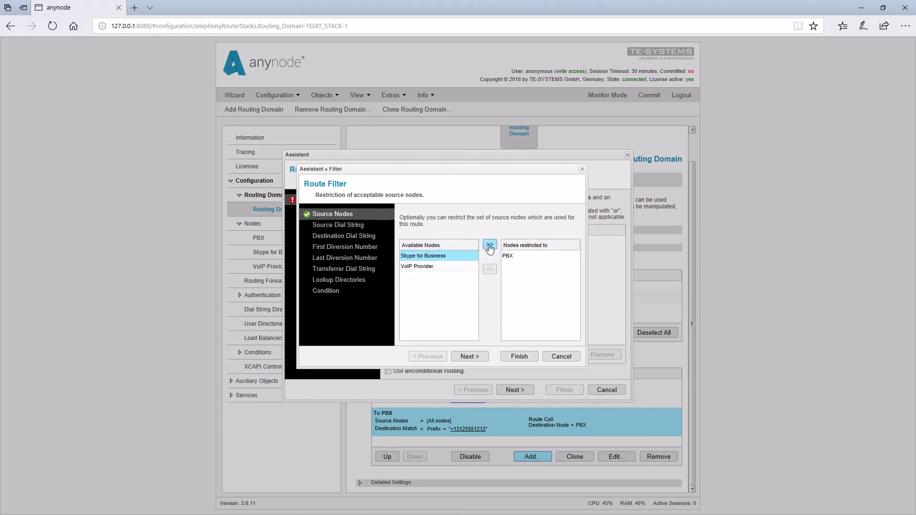
{"action": "left_click", "coordinate": [489, 245]}
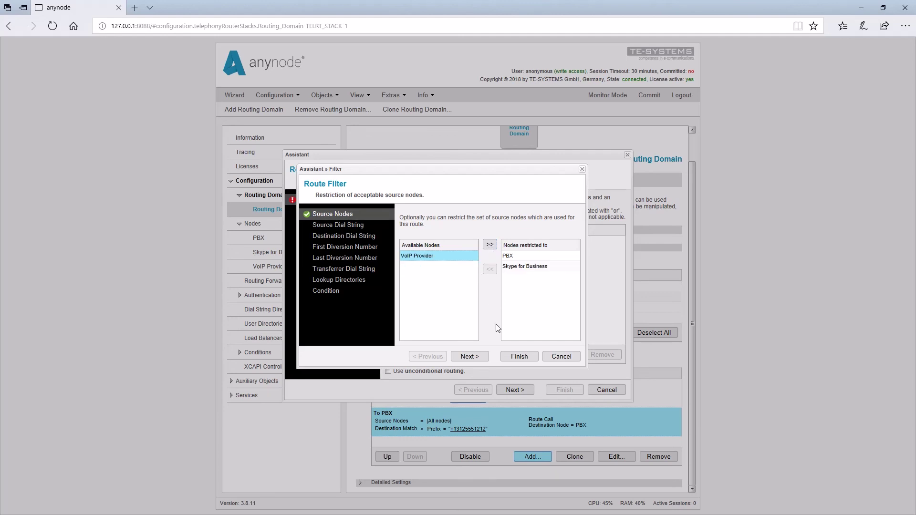
{"action": "left_click", "coordinate": [517, 358]}
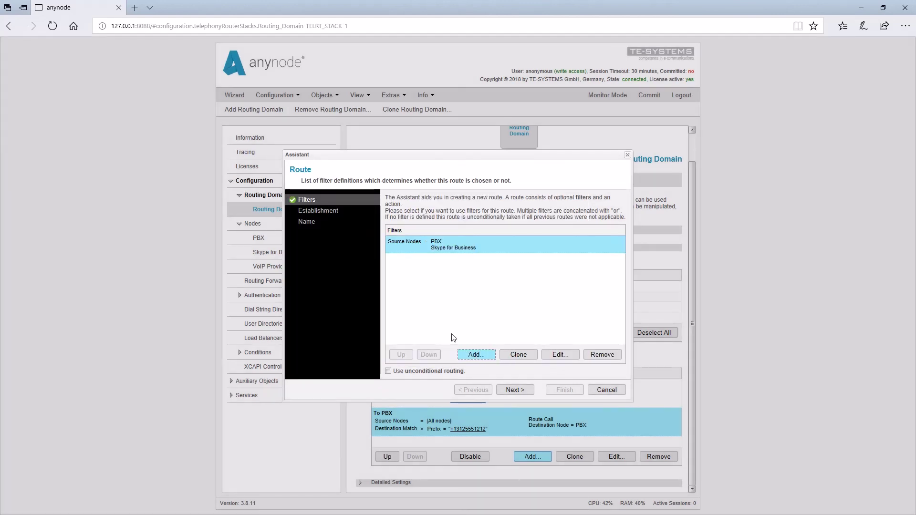
Step: Route matching calls to the VoIP Provider node and save the route as To VoIP Provider
{"action": "left_click", "coordinate": [333, 211]}
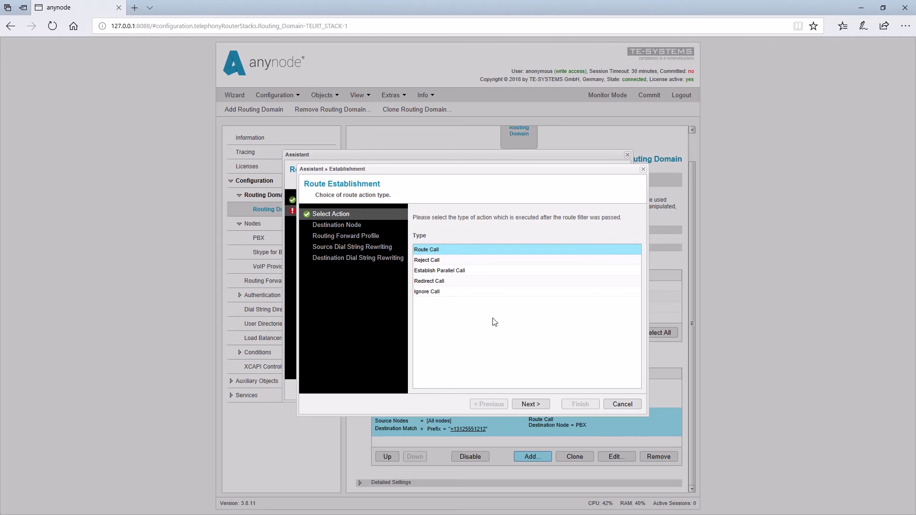
{"action": "left_click", "coordinate": [530, 405]}
{"action": "left_click", "coordinate": [637, 244]}
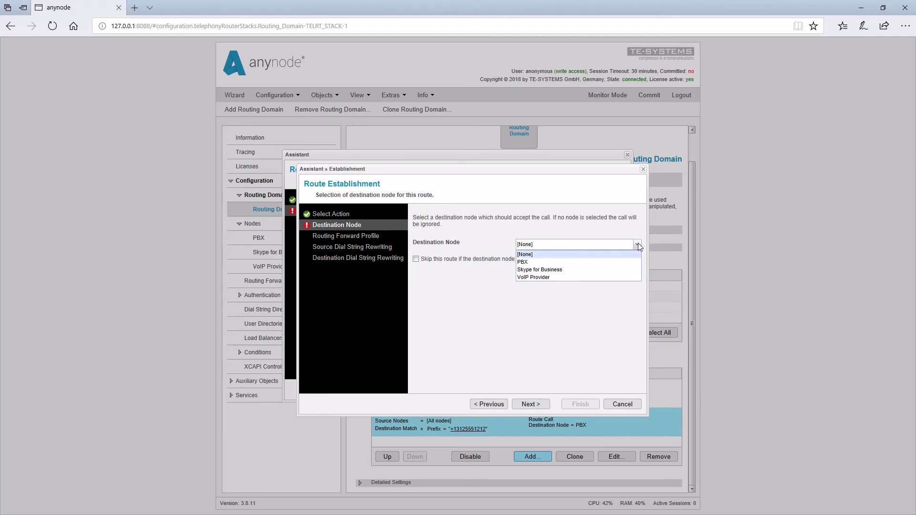
{"action": "left_click", "coordinate": [592, 277]}
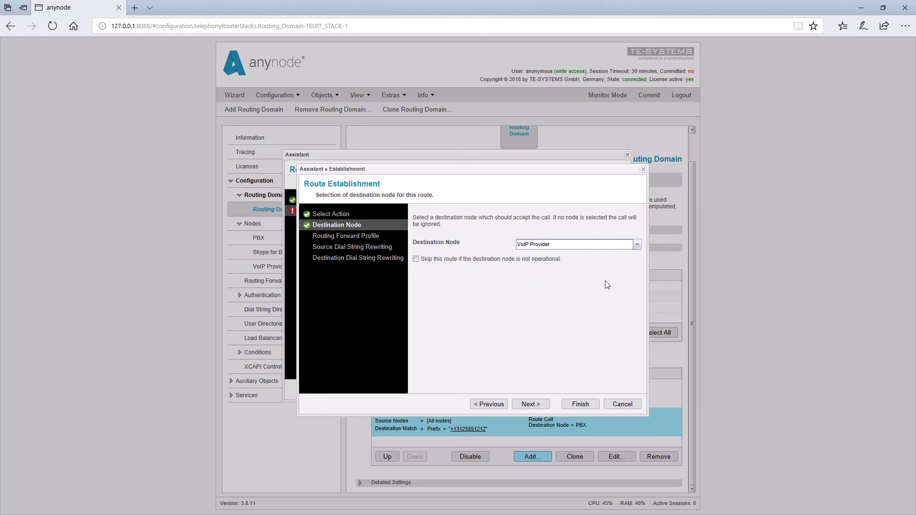
{"action": "left_click", "coordinate": [584, 405]}
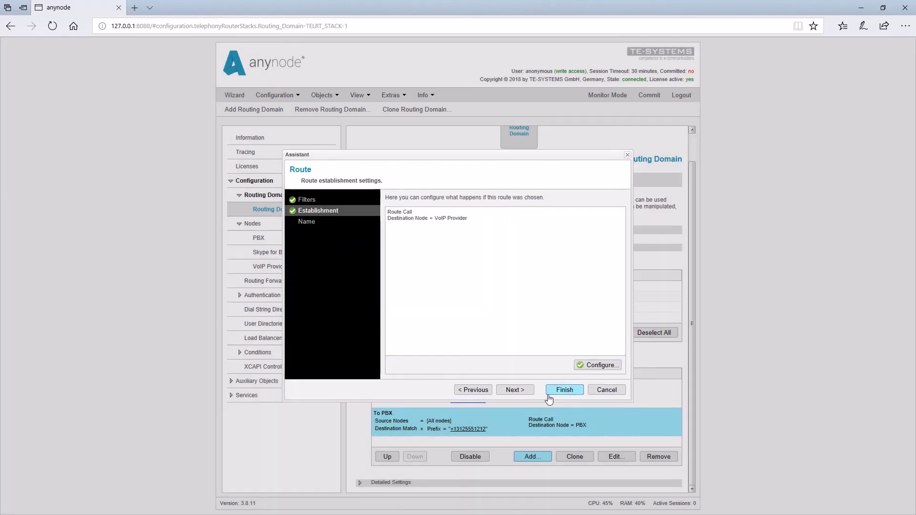
{"action": "left_click", "coordinate": [524, 391]}
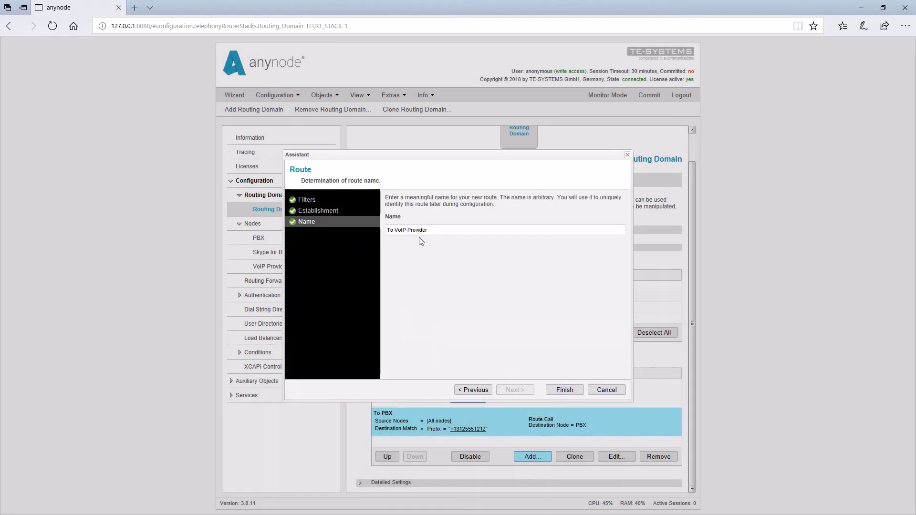
{"action": "left_click", "coordinate": [563, 390]}
{"action": "left_click_drag", "start_coordinate": [689, 377], "coordinate": [692, 416]}
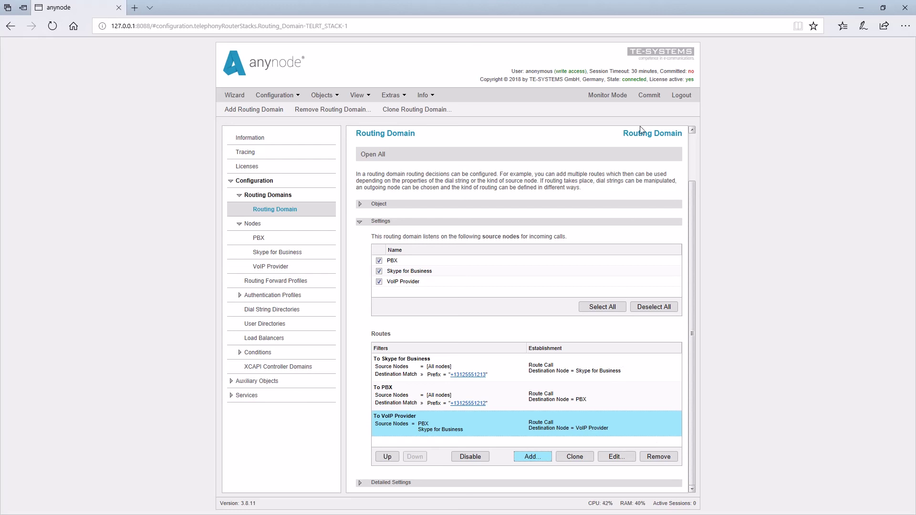
Step: Commit the configuration with all three Routing Domain routes
{"action": "left_click", "coordinate": [650, 96]}
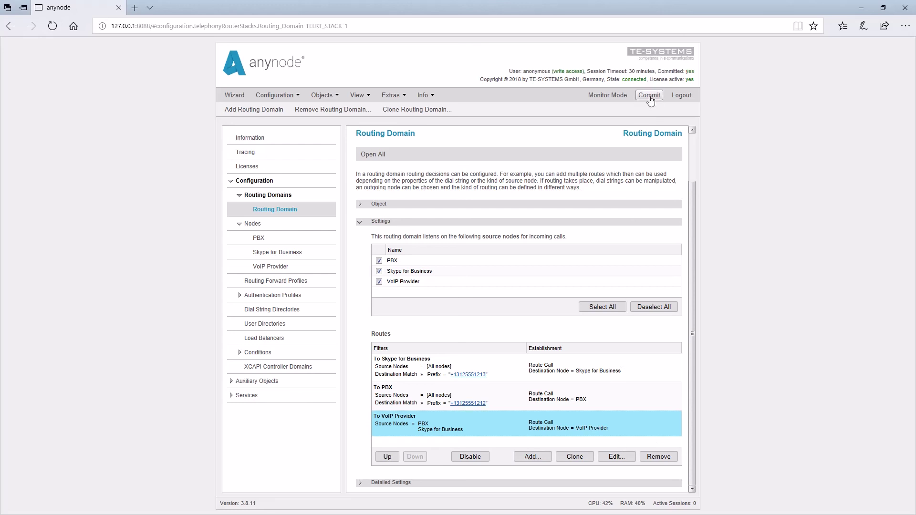